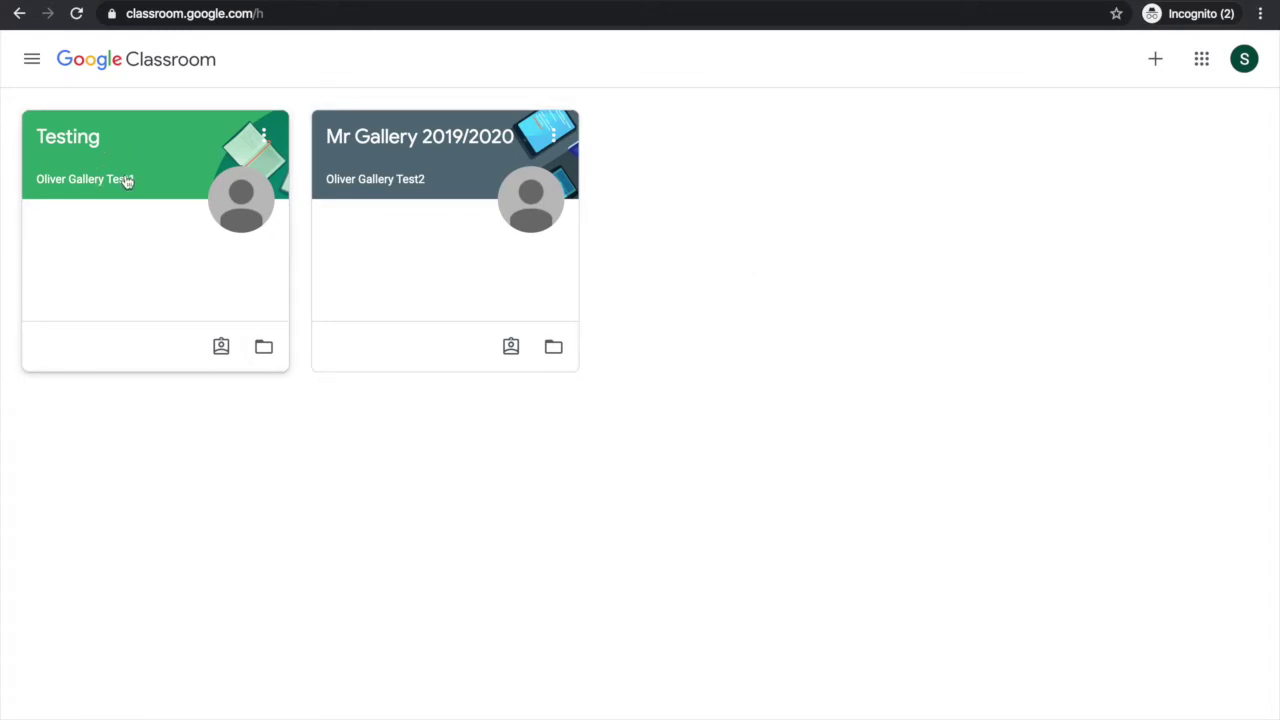
Step: Open the Testing class and show its Classwork list with the Reading Assessment and Read Aloud assignment
click(96, 148)
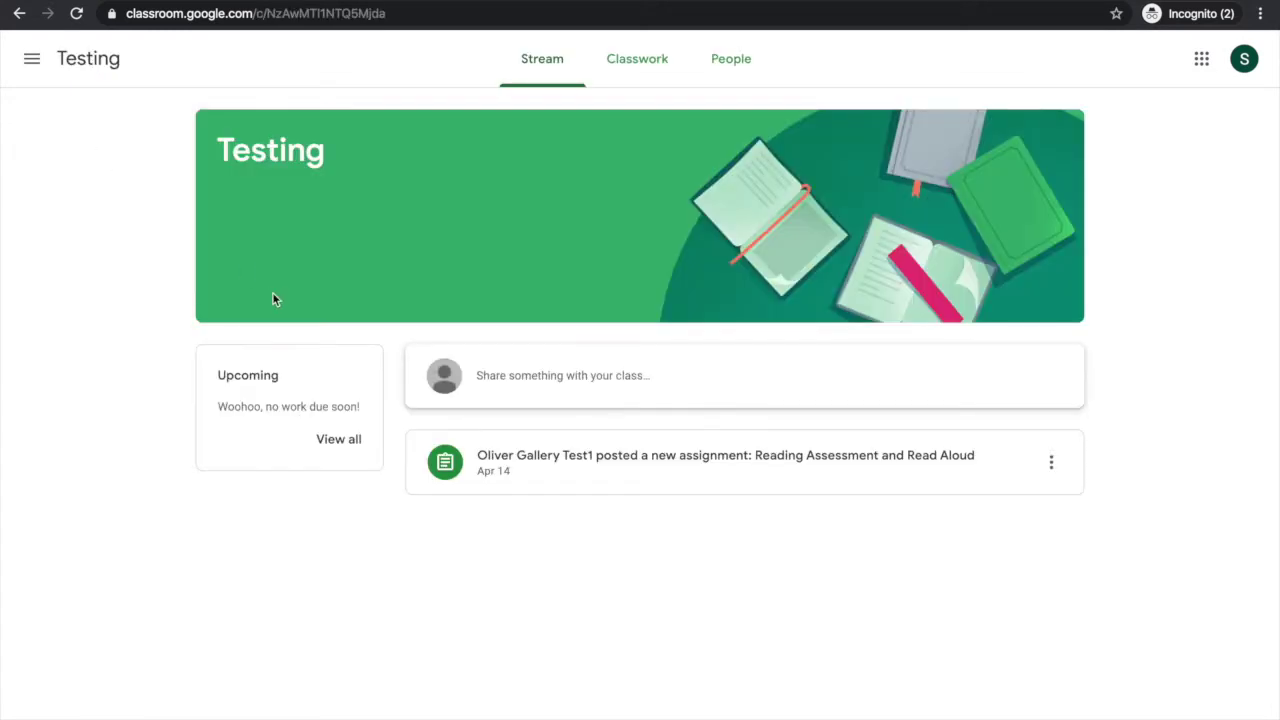
click(630, 62)
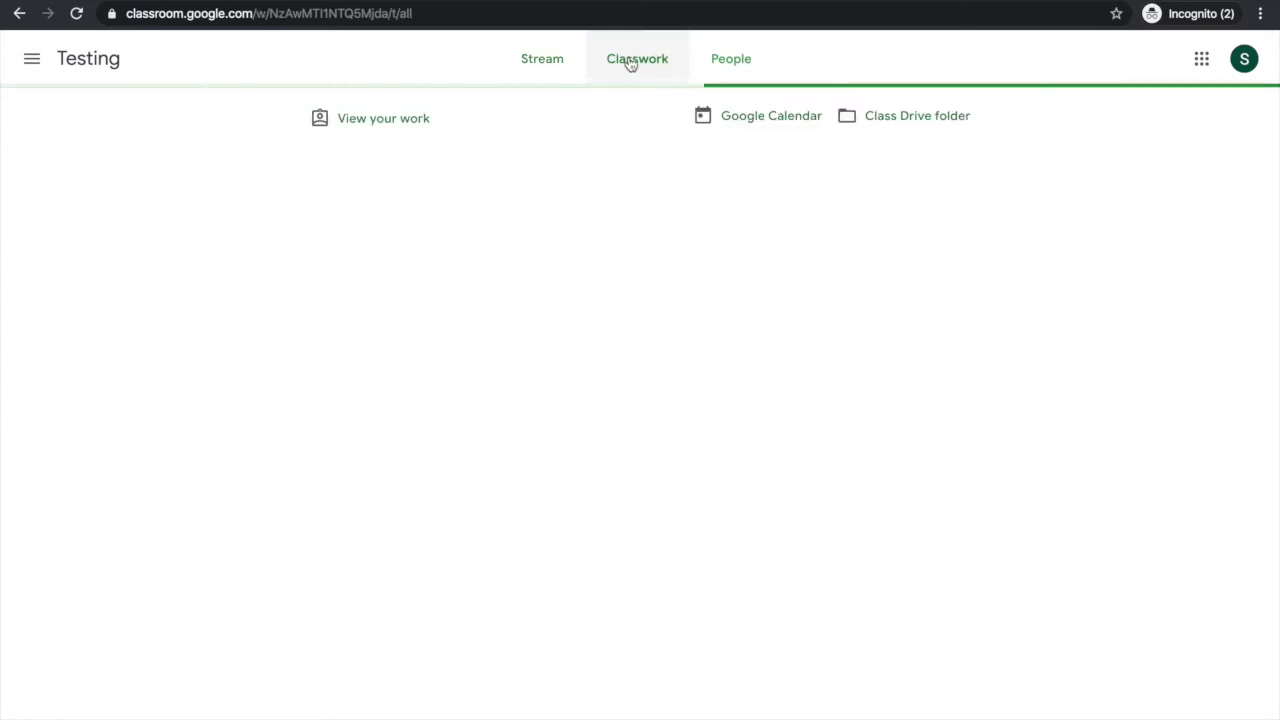
Step: View your own work, filtering it by Missing, Returned with grade, then Assigned
click(380, 120)
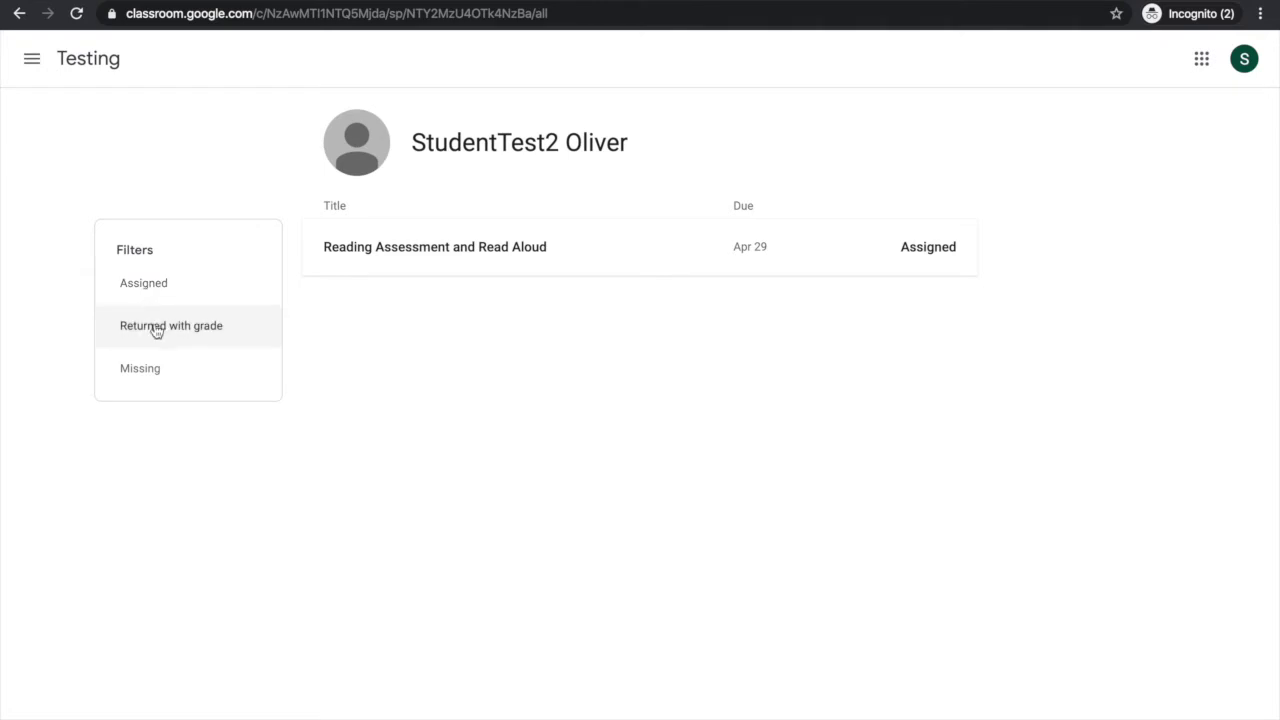
click(157, 366)
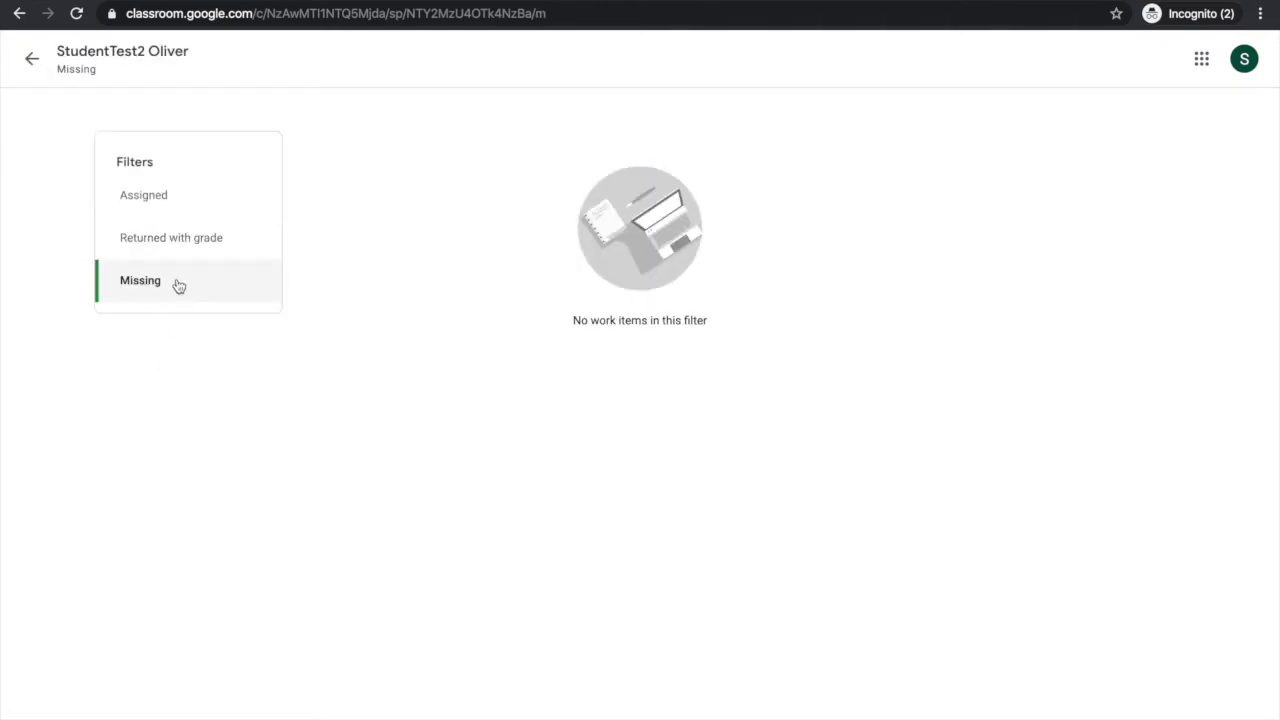
click(183, 250)
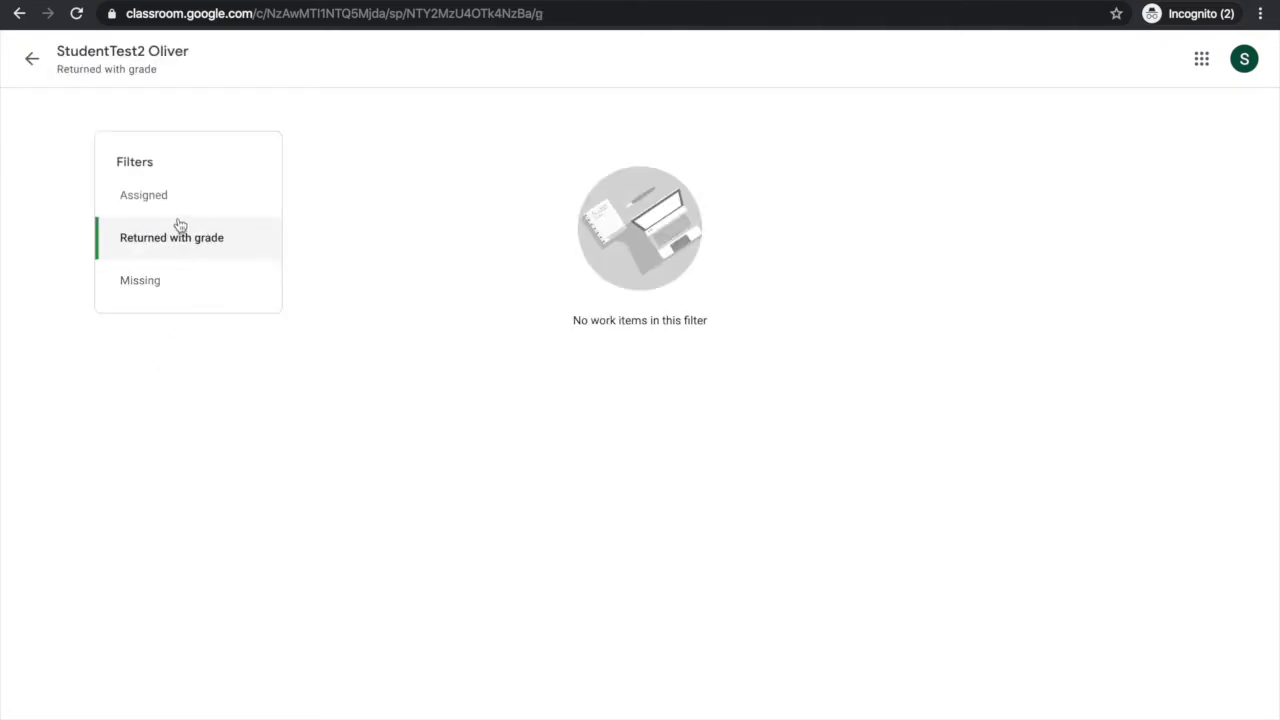
click(174, 203)
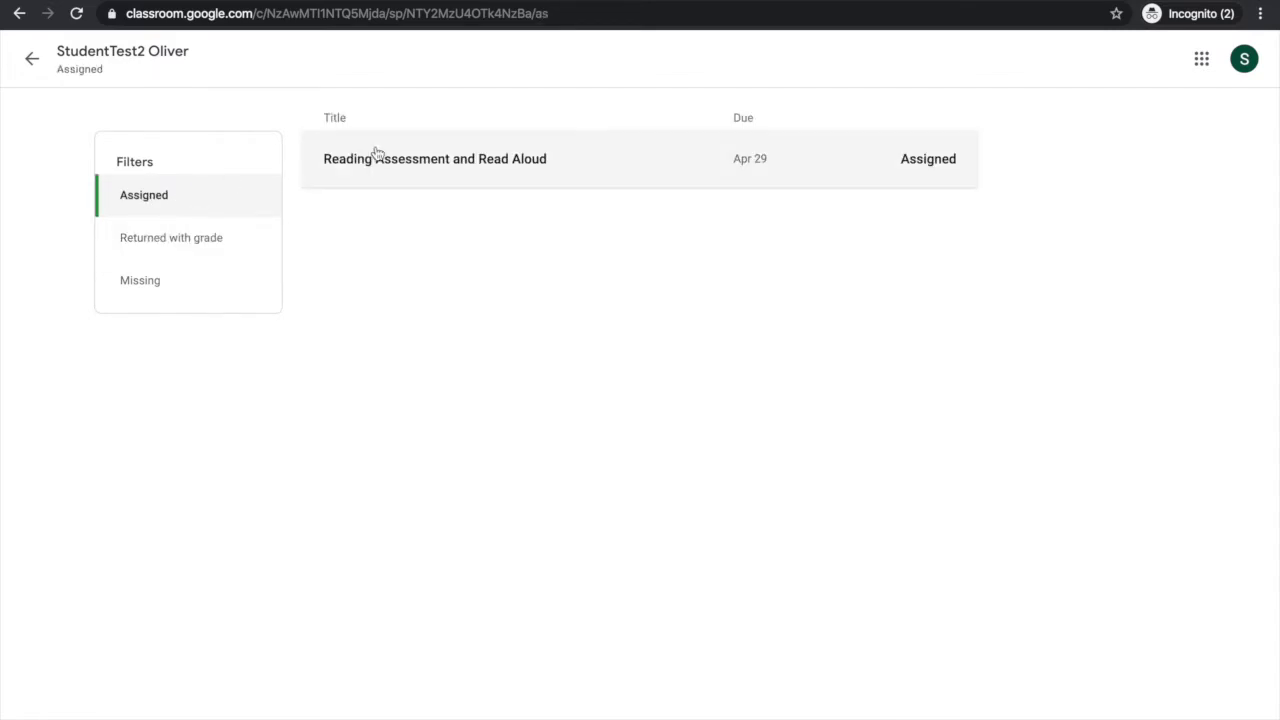
Step: Expand Reading Assessment and Read Aloud, view its details, and open the attached quiz form
click(432, 168)
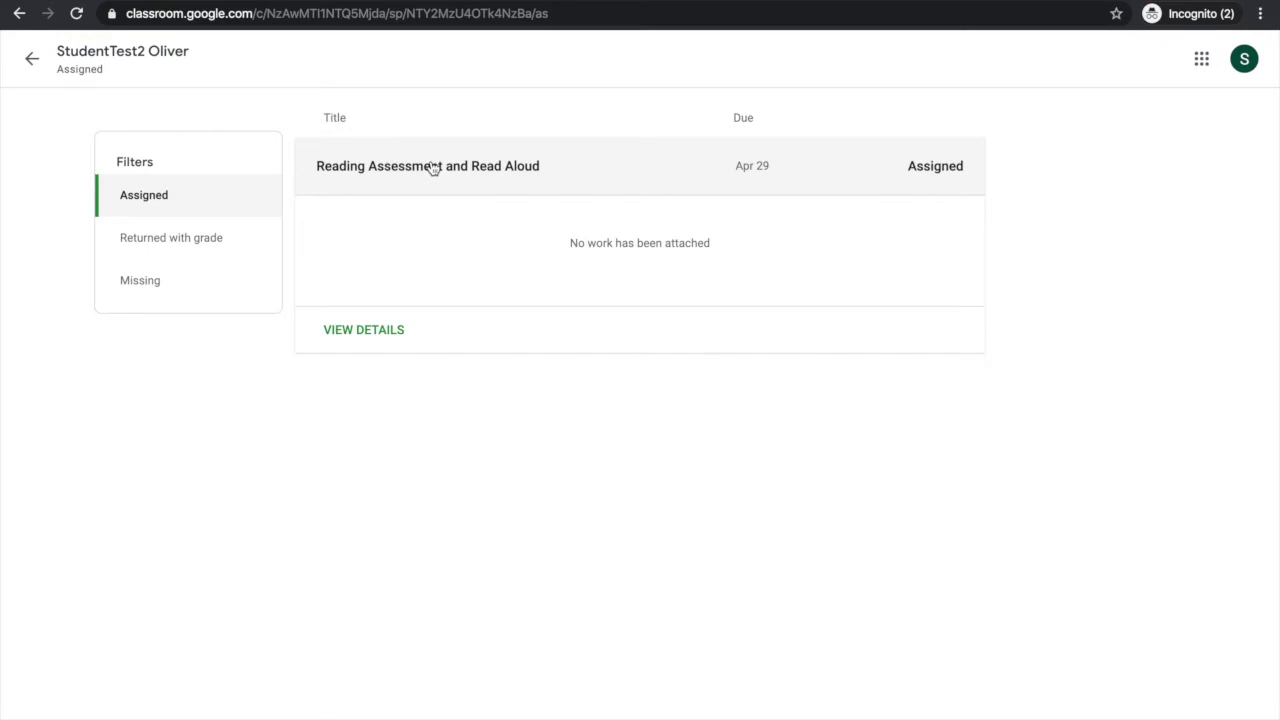
click(375, 333)
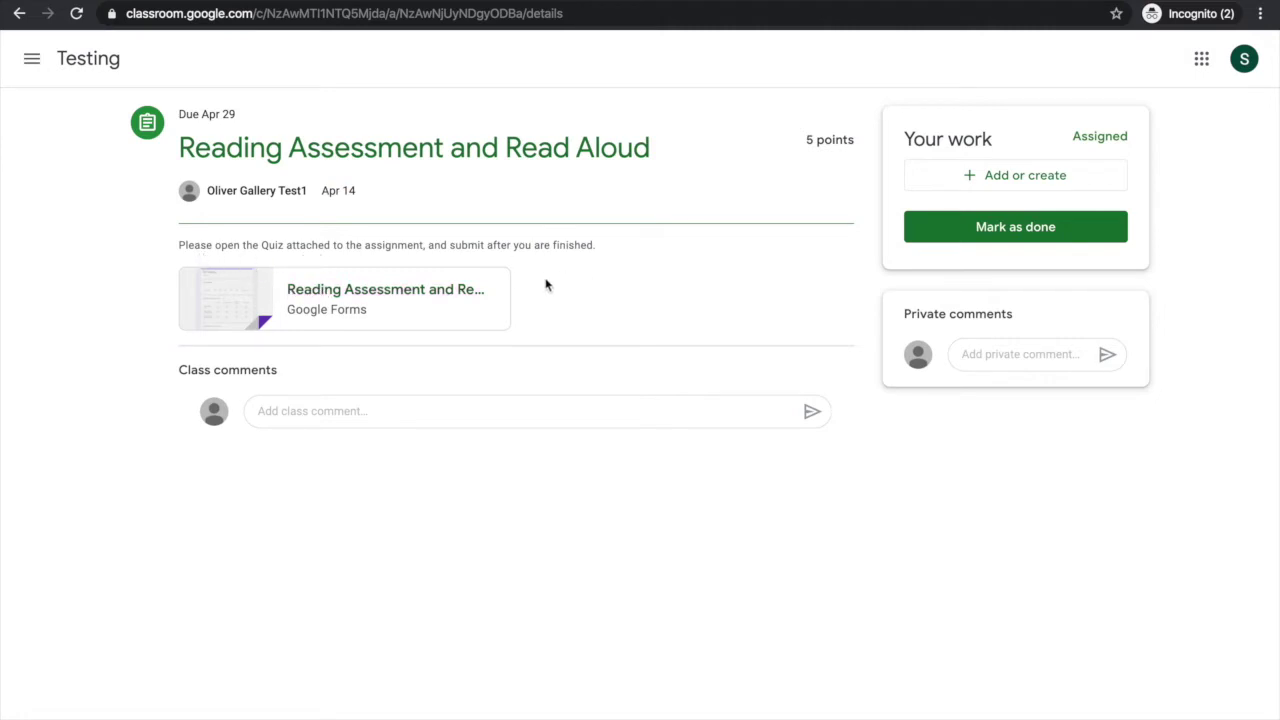
click(391, 292)
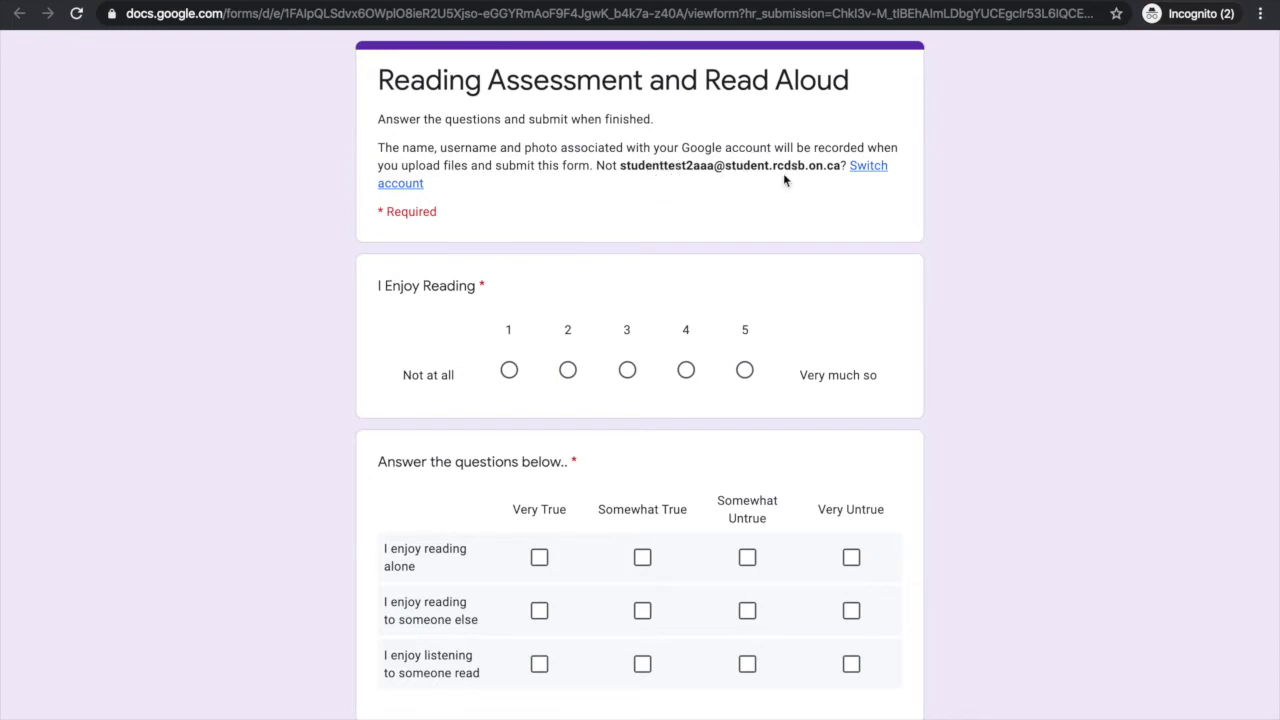
Step: Rate I Enjoy Reading 5 and mark all three reading statements Very True
click(745, 370)
scroll(753, 490, down, 1)
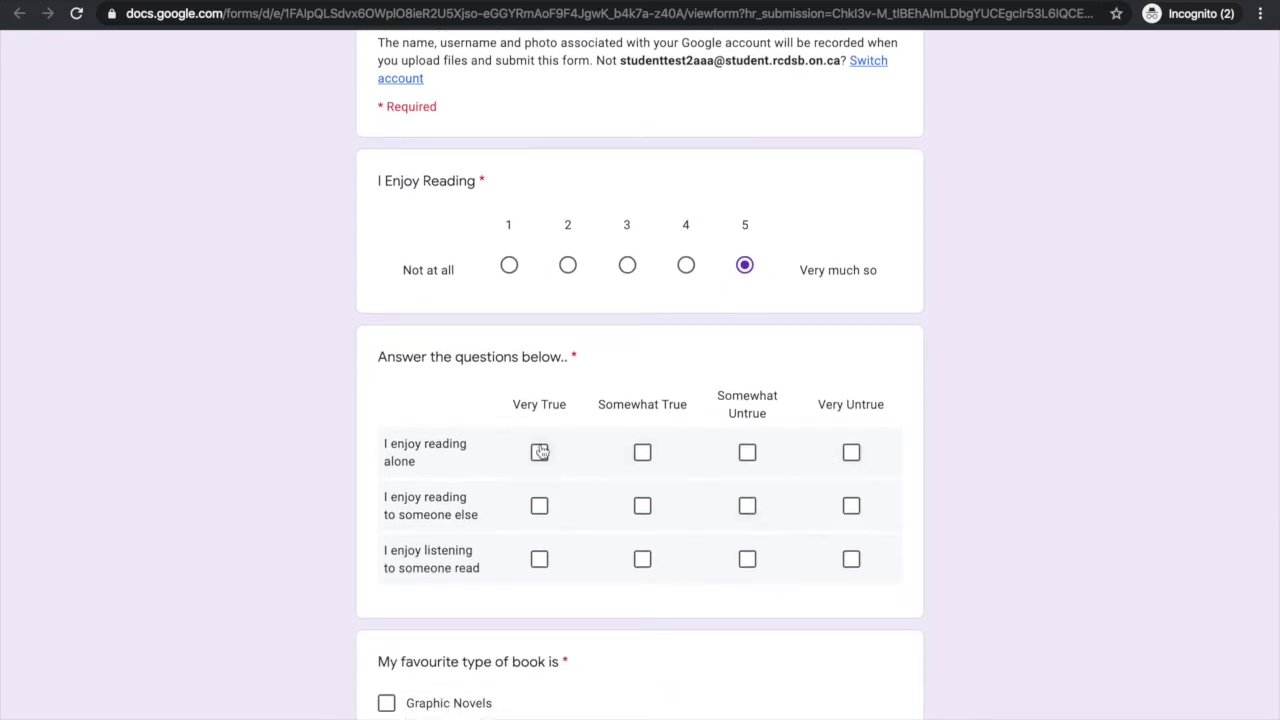
click(539, 452)
click(539, 505)
click(539, 559)
Step: Choose Graphic Novels, enter 'superman' as the favourite book, and continue to the next page
scroll(544, 588, down, 1)
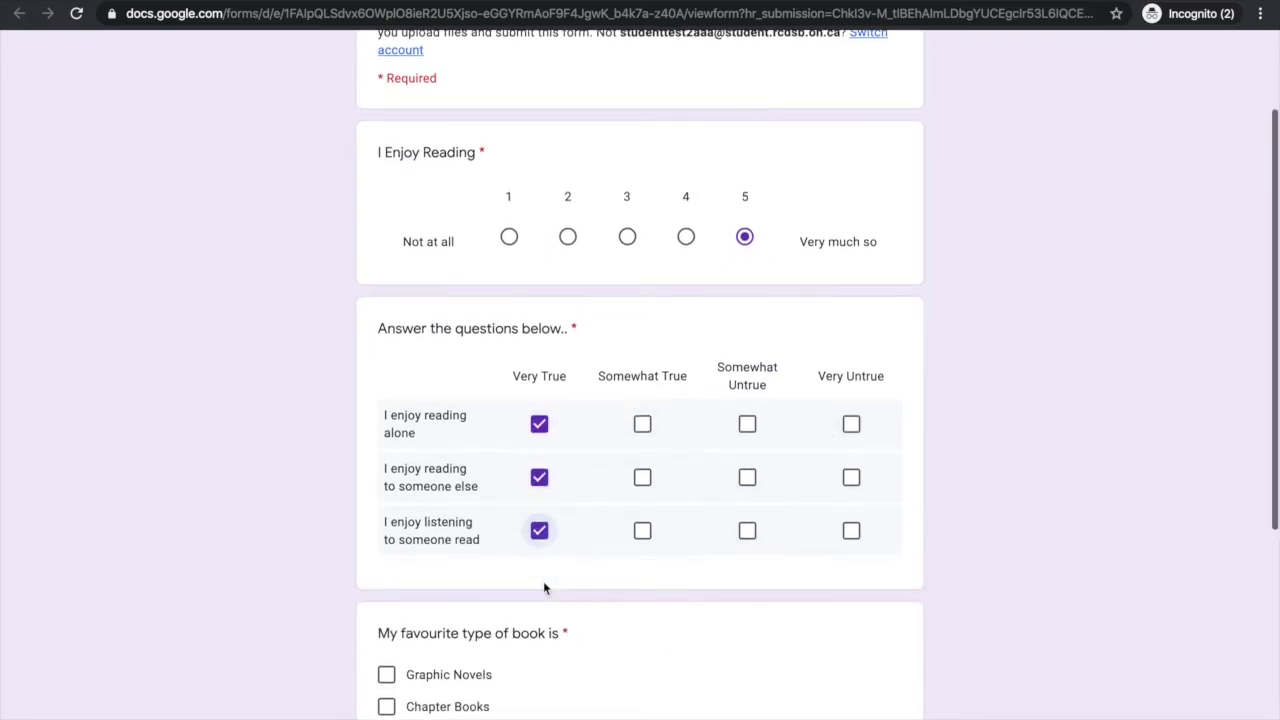
scroll(544, 588, down, 2)
click(387, 447)
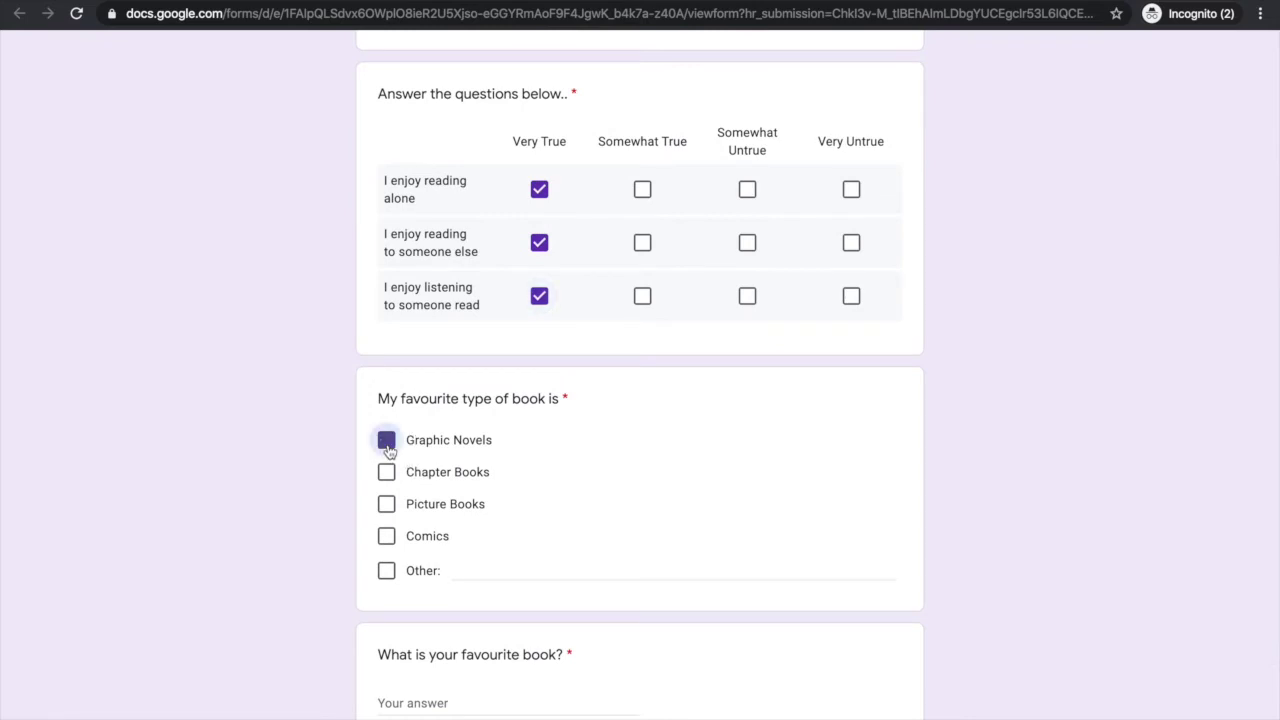
scroll(460, 677, down, 1)
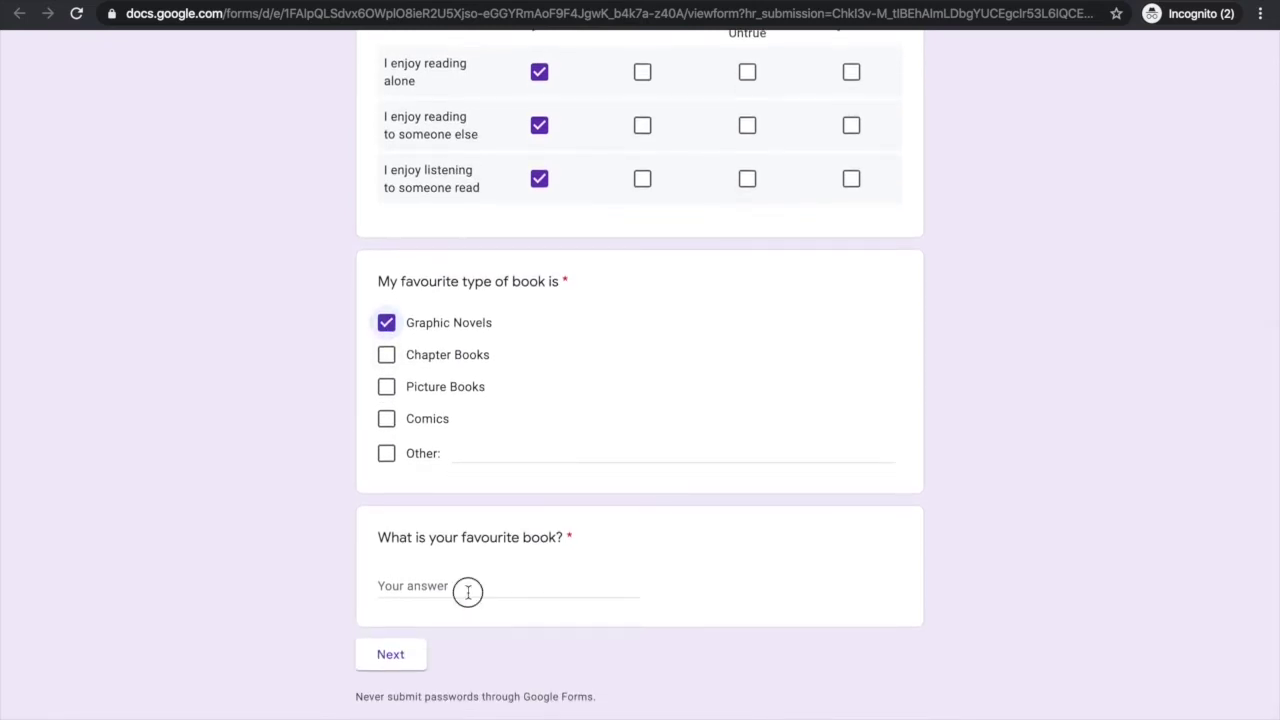
click(467, 591)
text(superman)
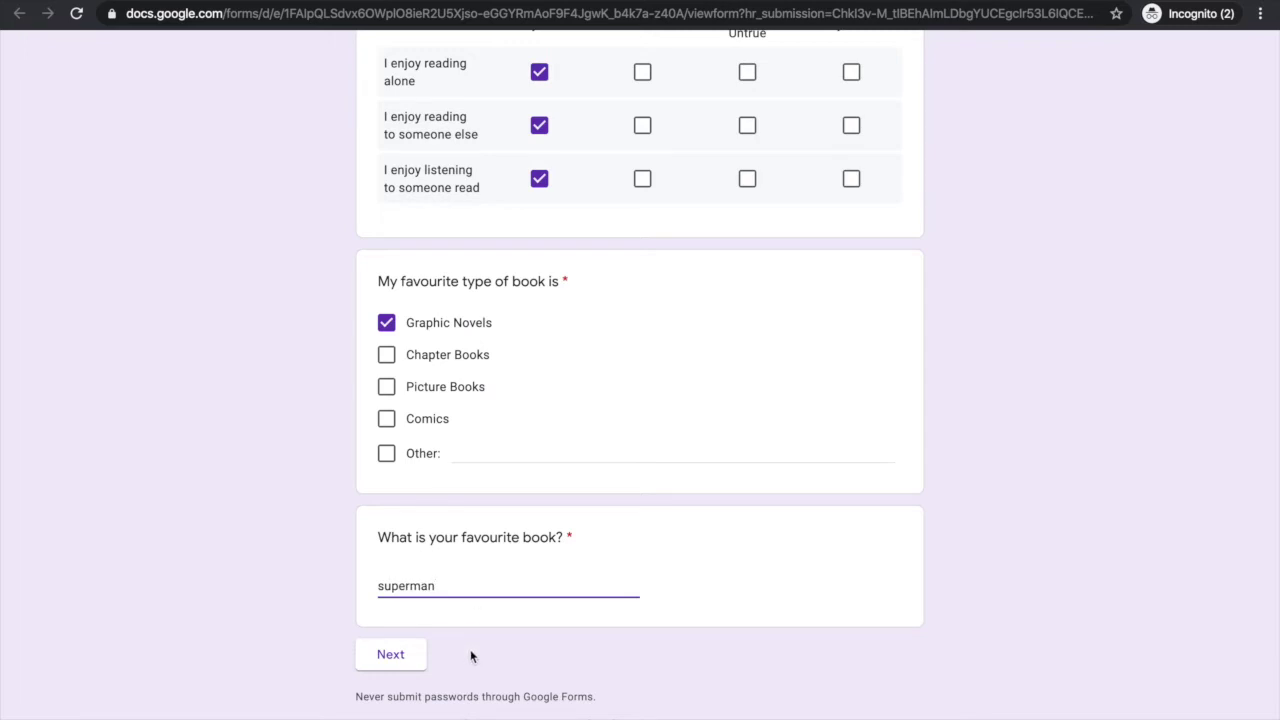
click(398, 662)
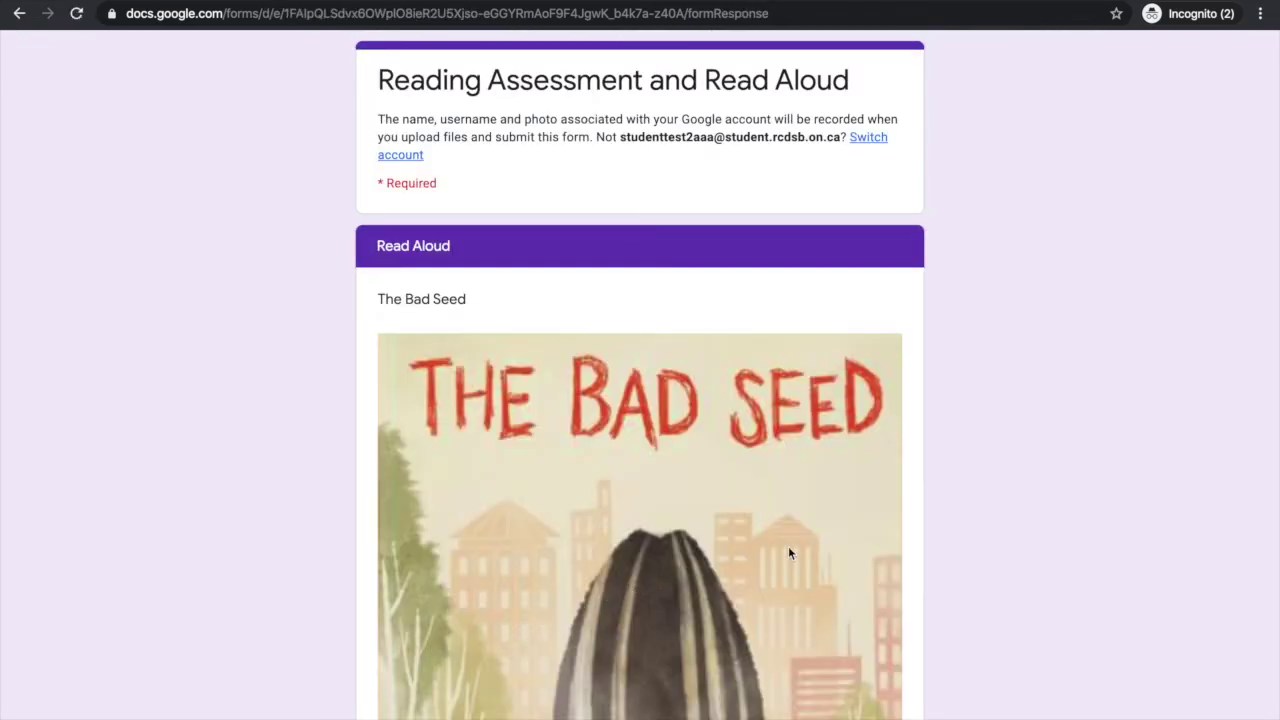
Step: Play and then pause the embedded read-aloud video
scroll(788, 552, down, 1)
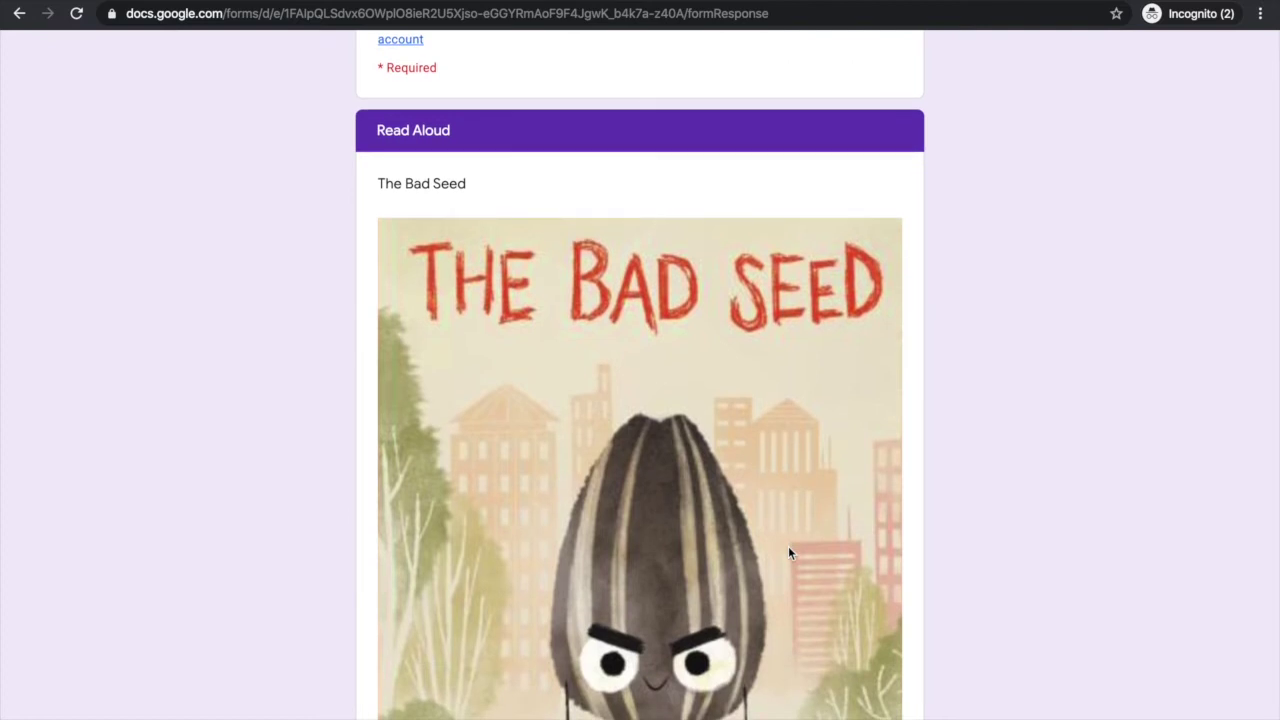
scroll(788, 552, down, 1)
scroll(788, 552, down, 1)
scroll(788, 552, down, 3)
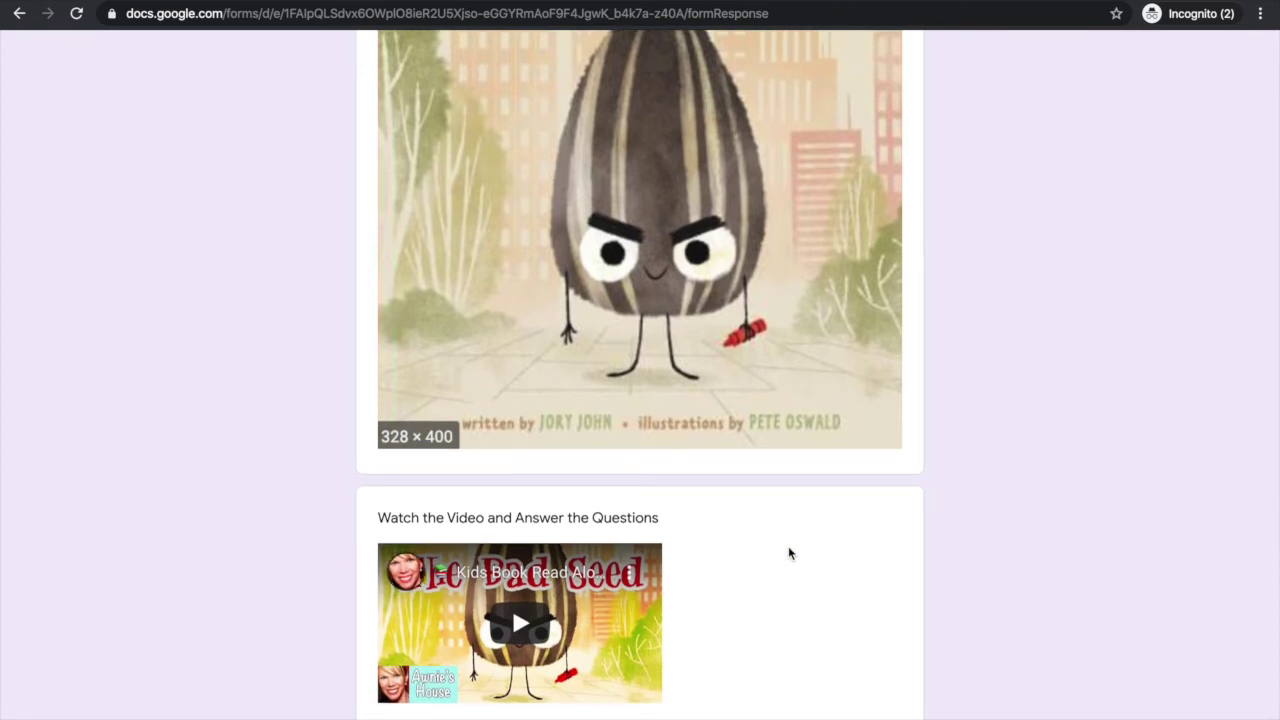
scroll(788, 553, down, 2)
scroll(788, 557, down, 3)
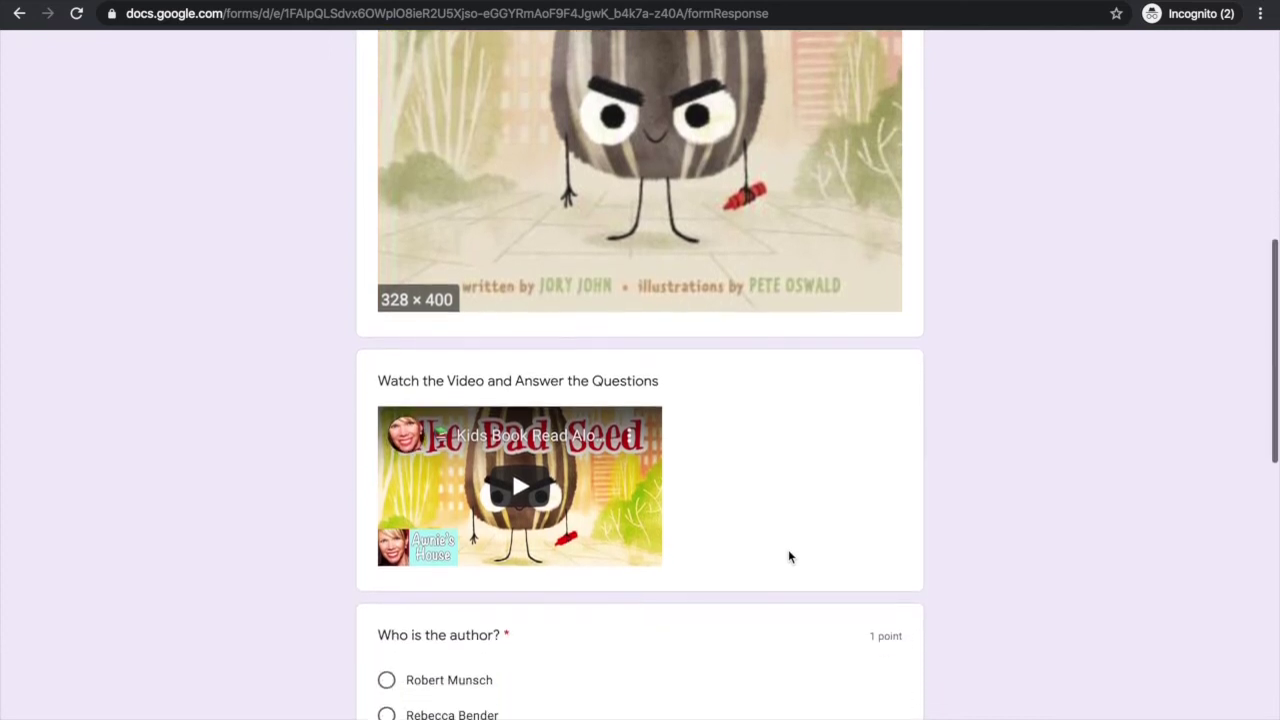
click(536, 395)
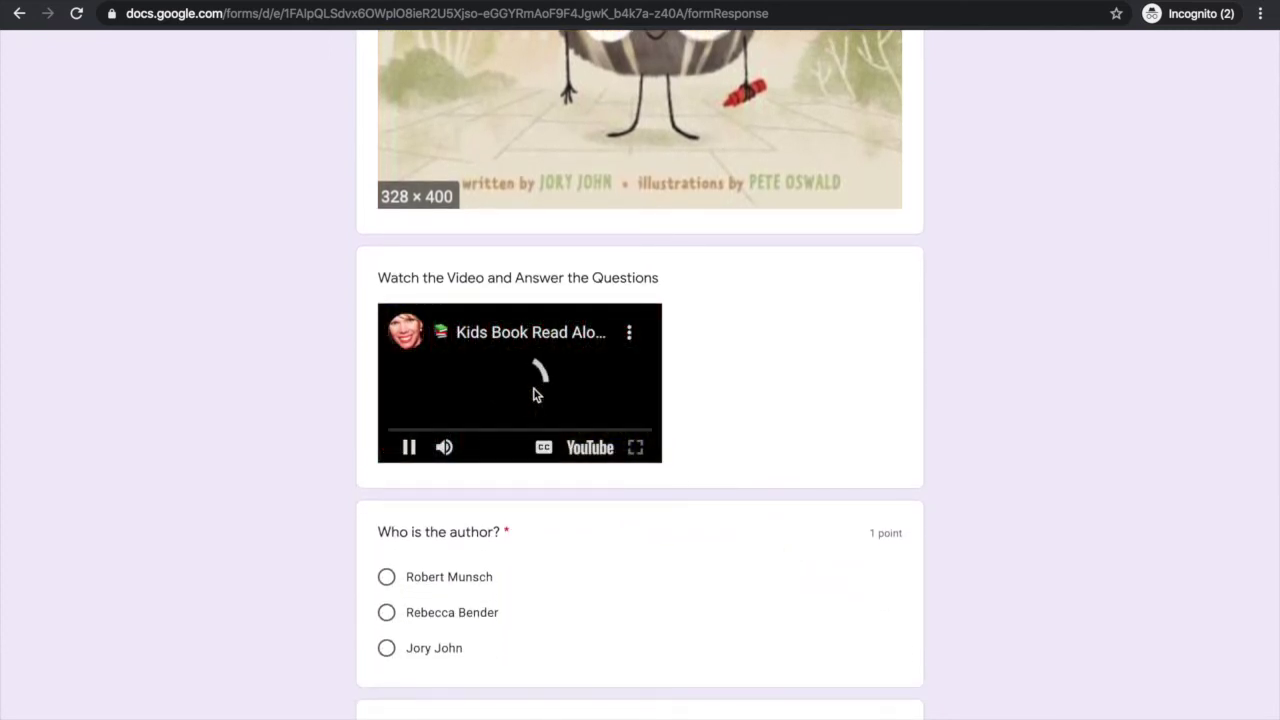
click(410, 450)
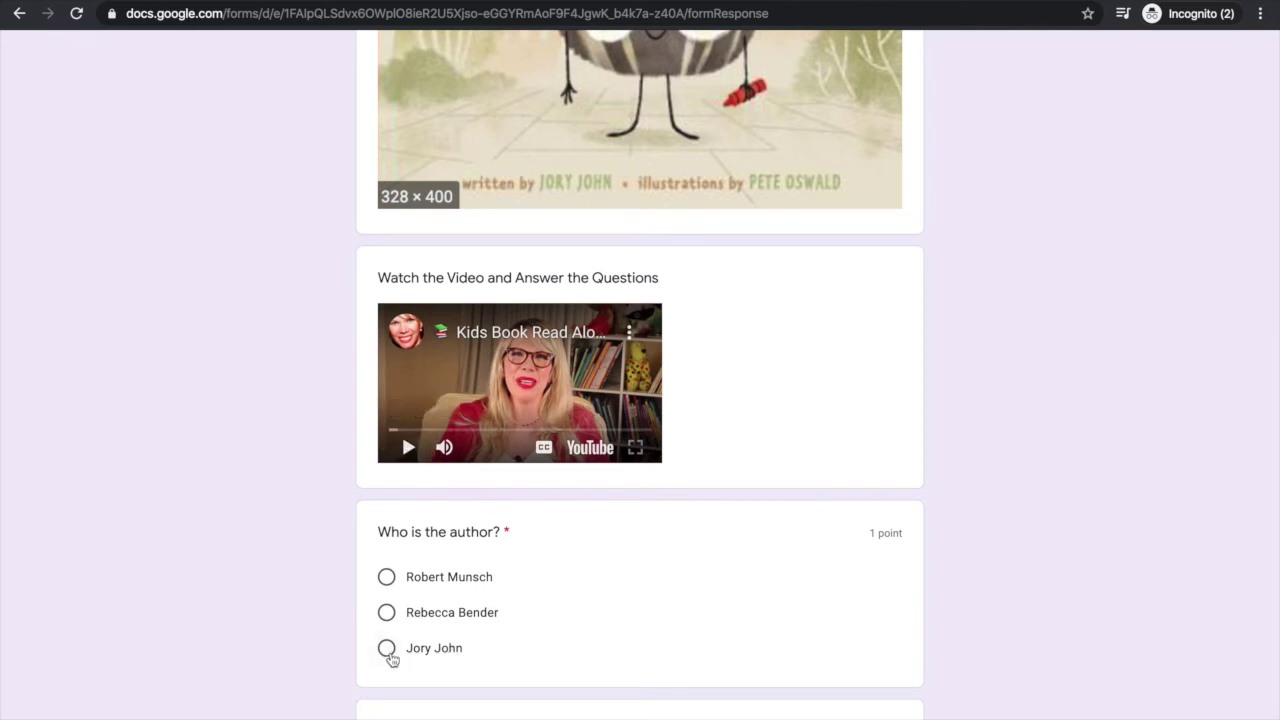
Step: Tick Always Late, Never Listens and Tells Lies as the bad seed's traits
scroll(606, 623, down, 3)
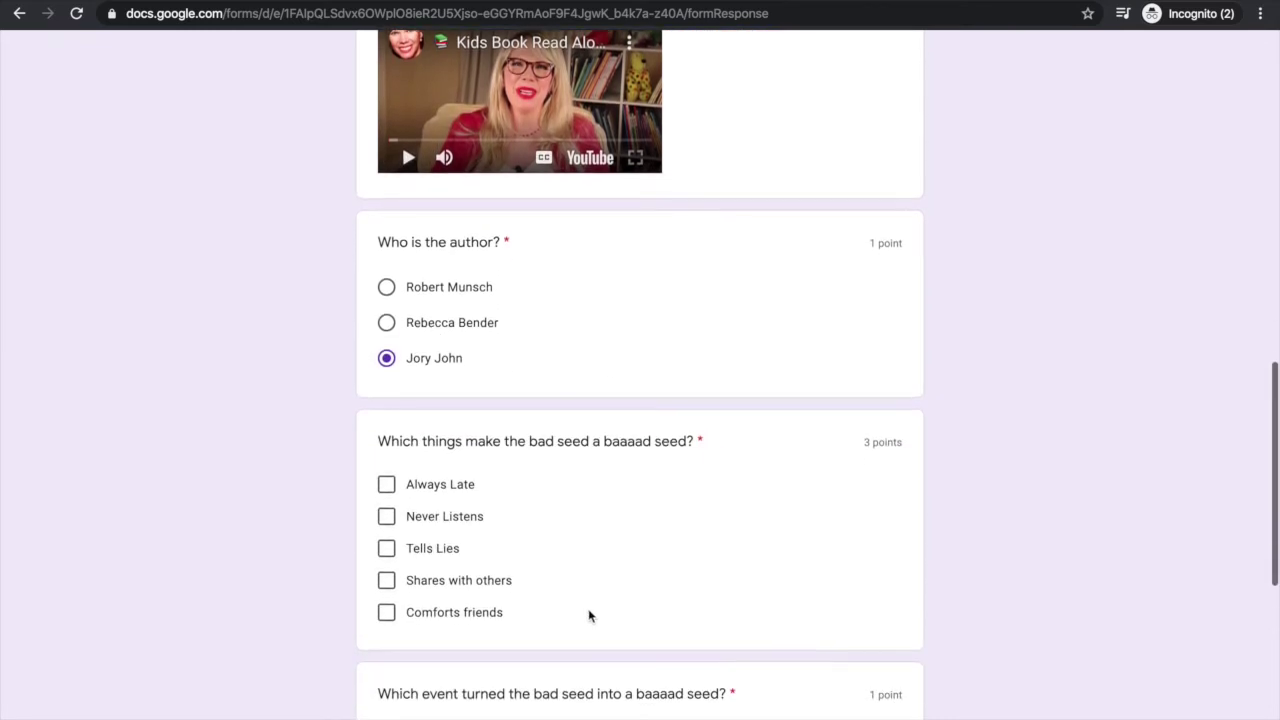
click(387, 485)
click(386, 516)
click(386, 548)
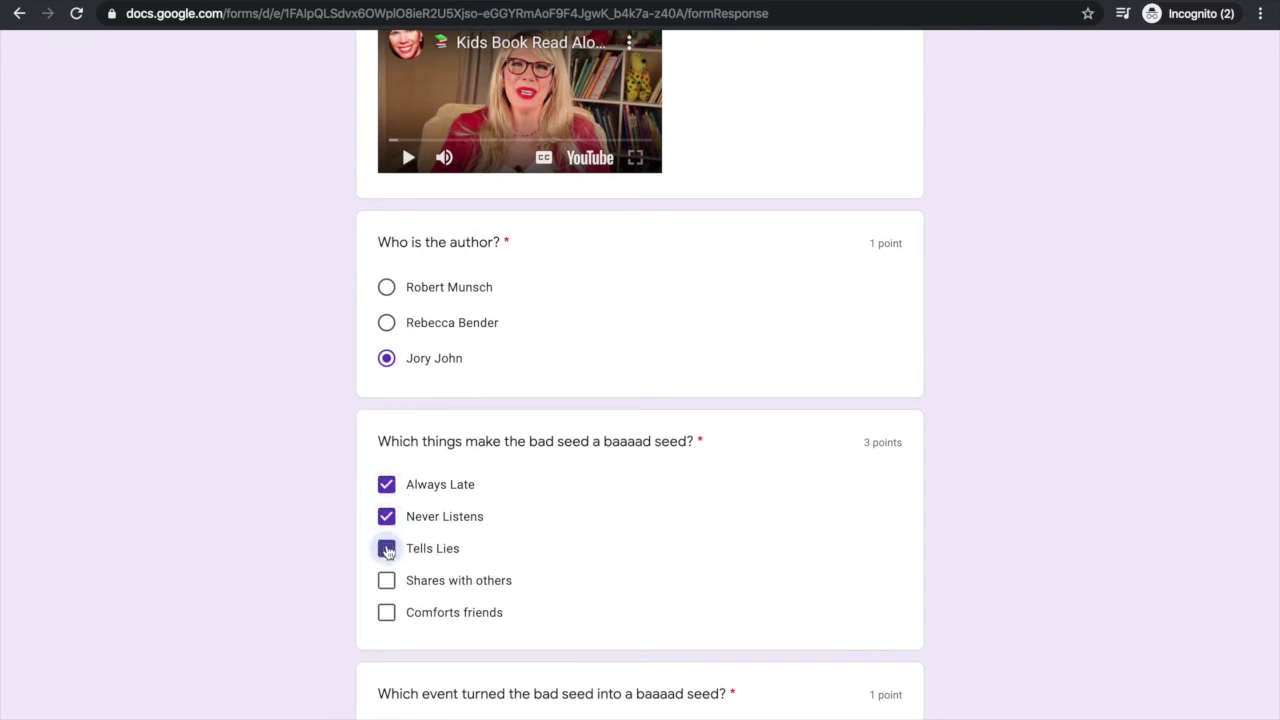
Step: Bring up the answer choices for the event question
scroll(490, 612, down, 3)
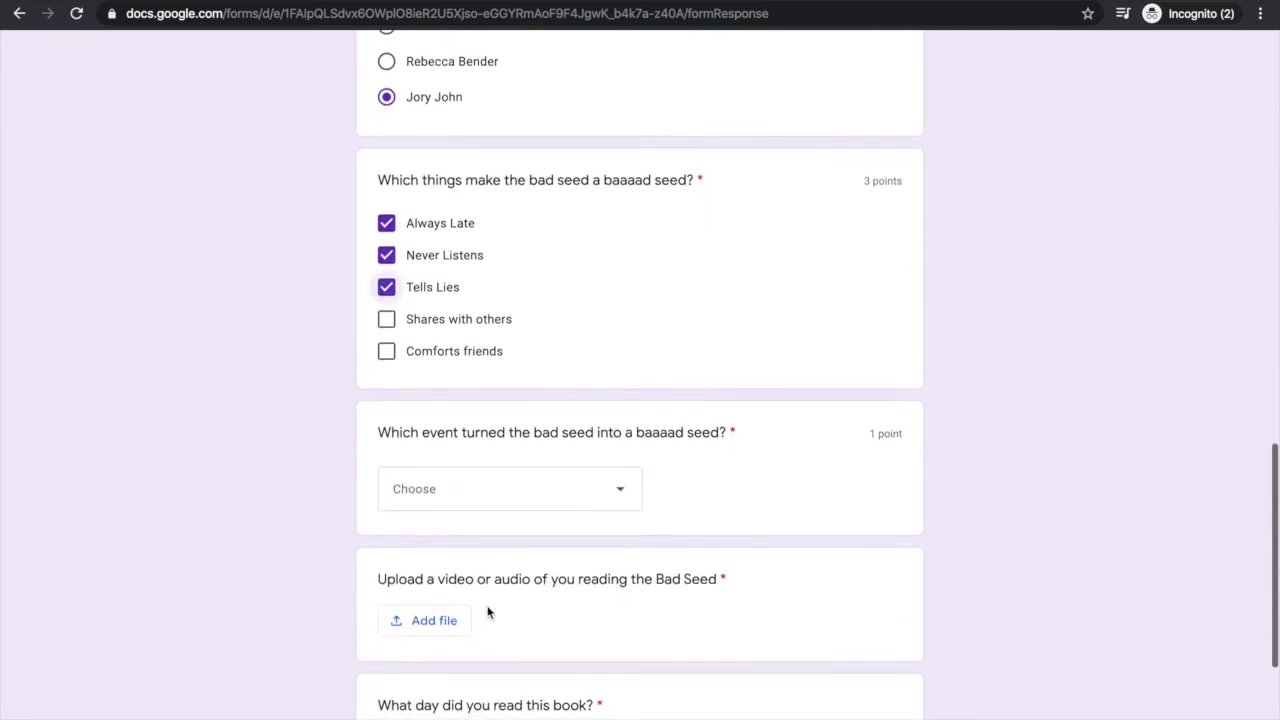
click(619, 494)
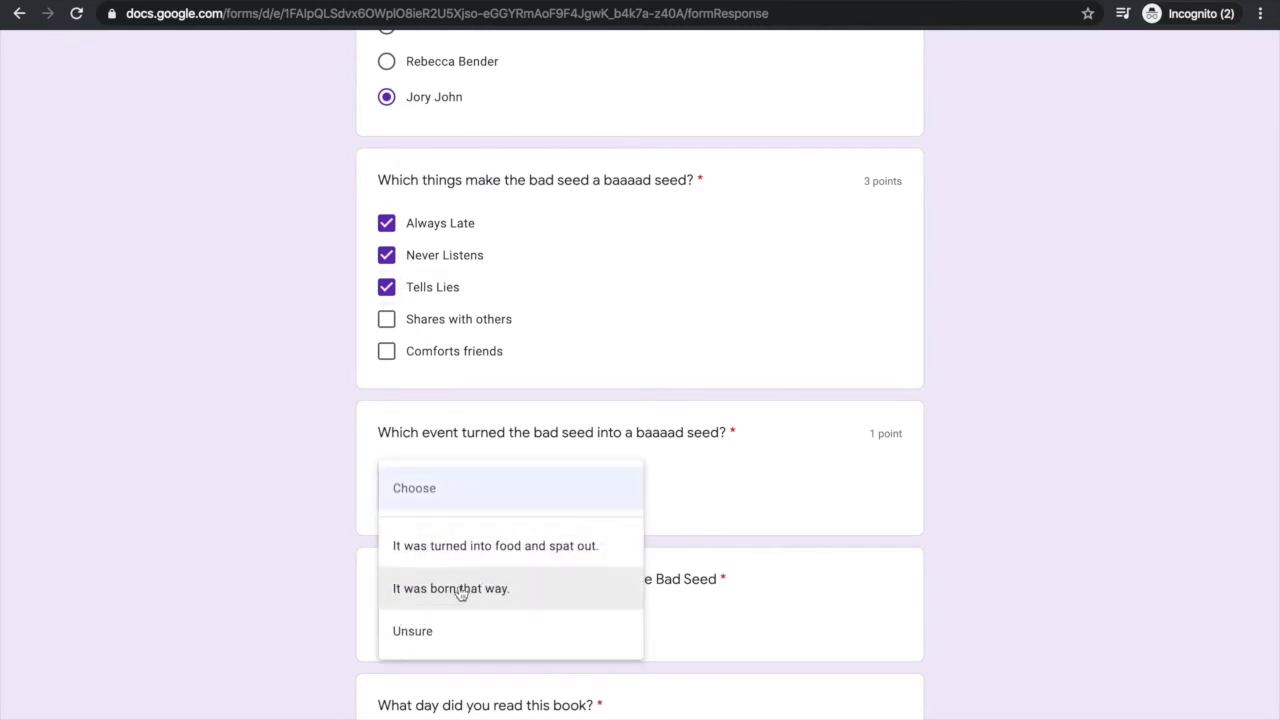
scroll(461, 592, up, 3)
scroll(486, 608, down, 2)
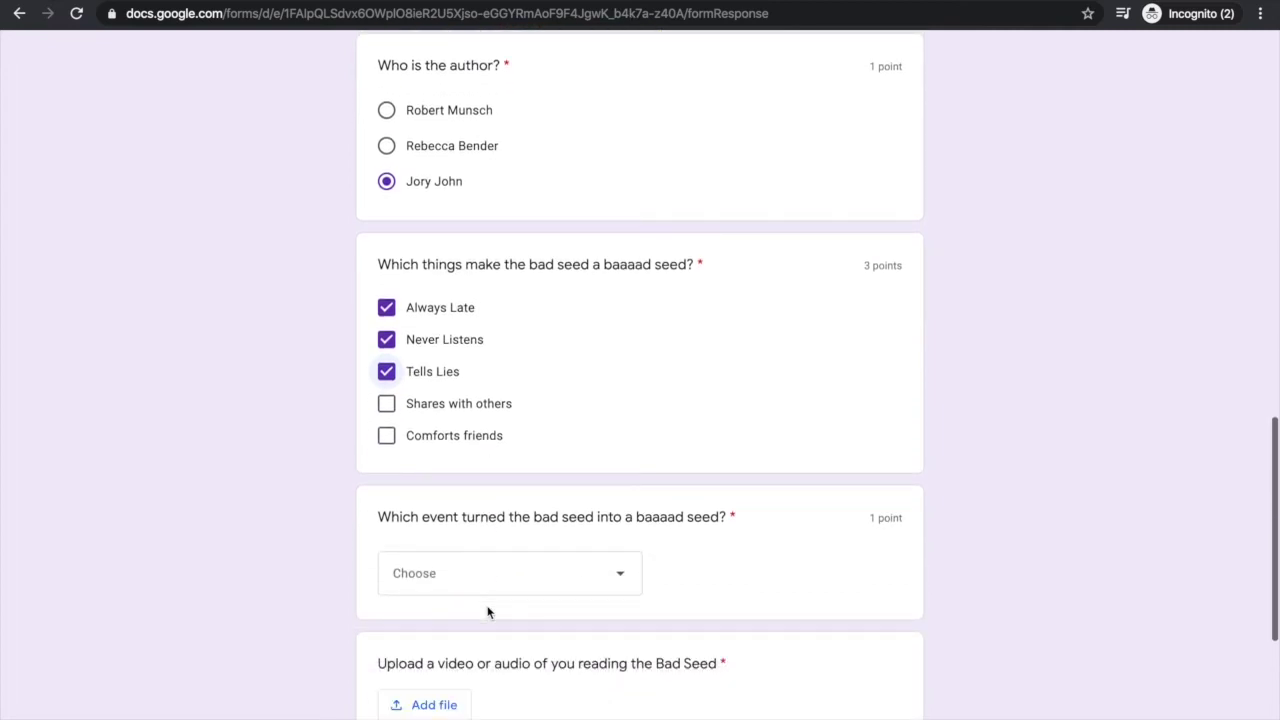
scroll(487, 610, down, 1)
Step: Attach the My Audio Recording file from My Drive to the read-aloud upload question
click(428, 638)
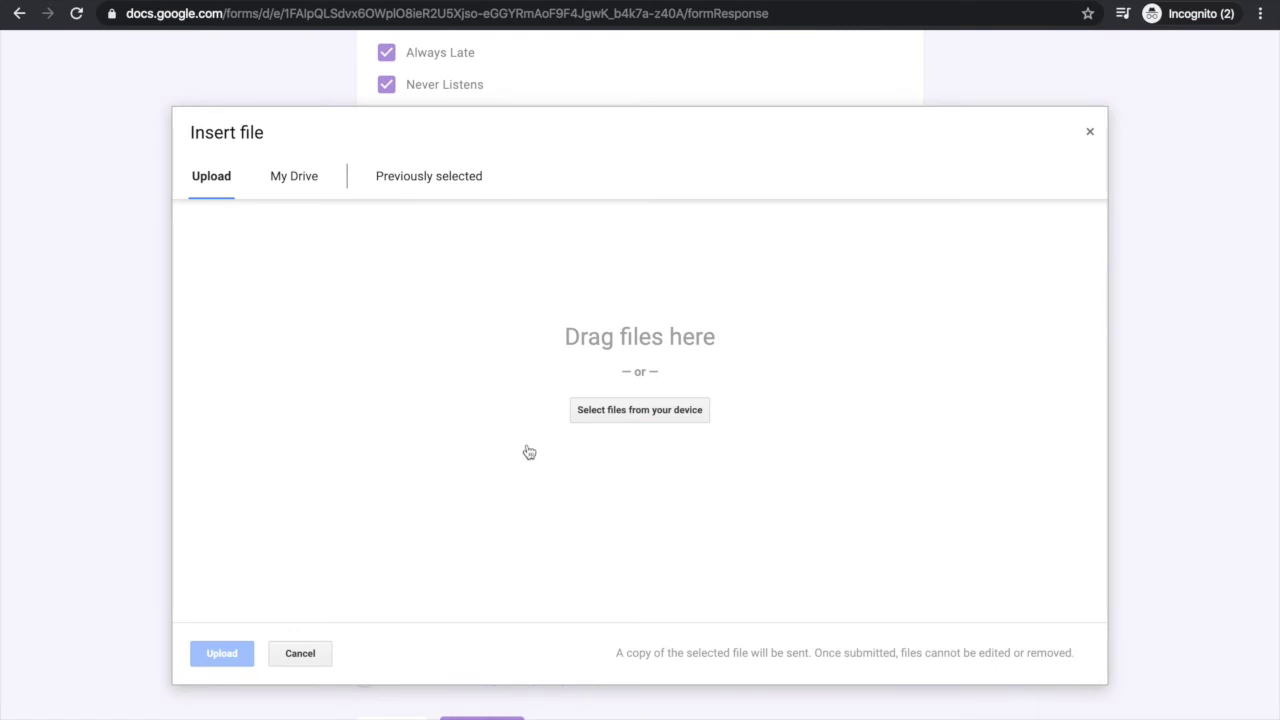
click(300, 186)
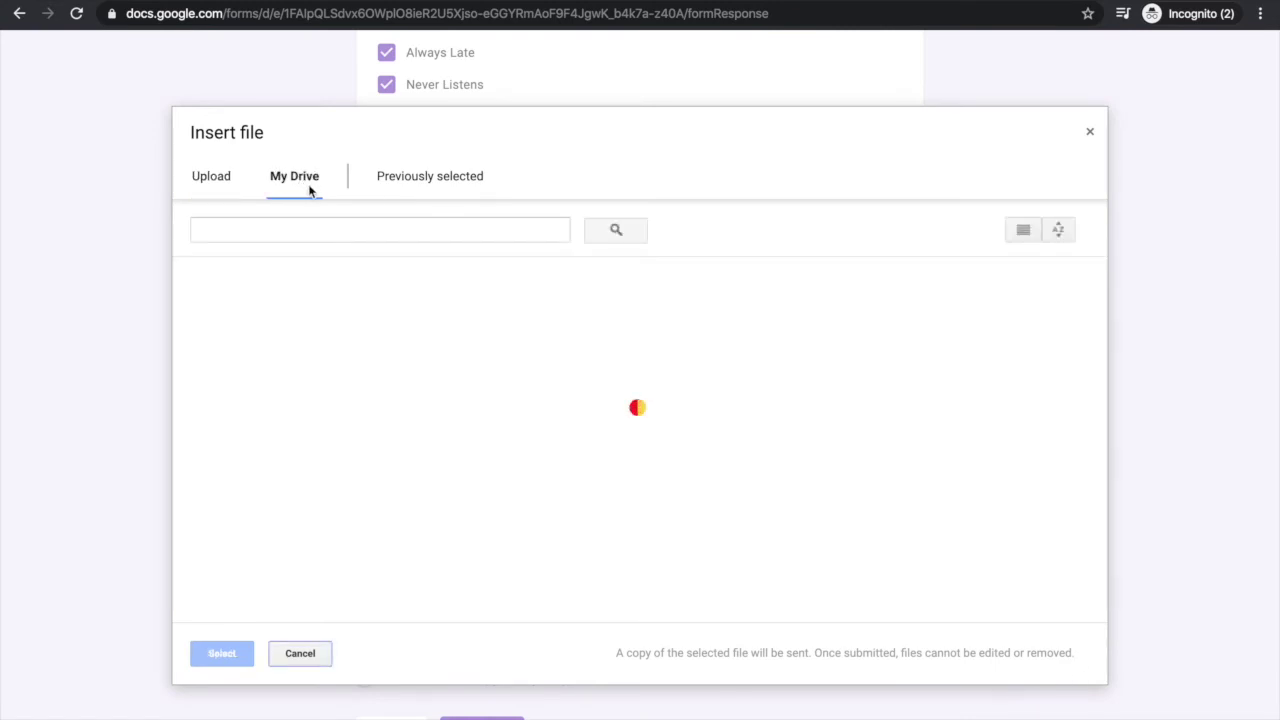
click(301, 471)
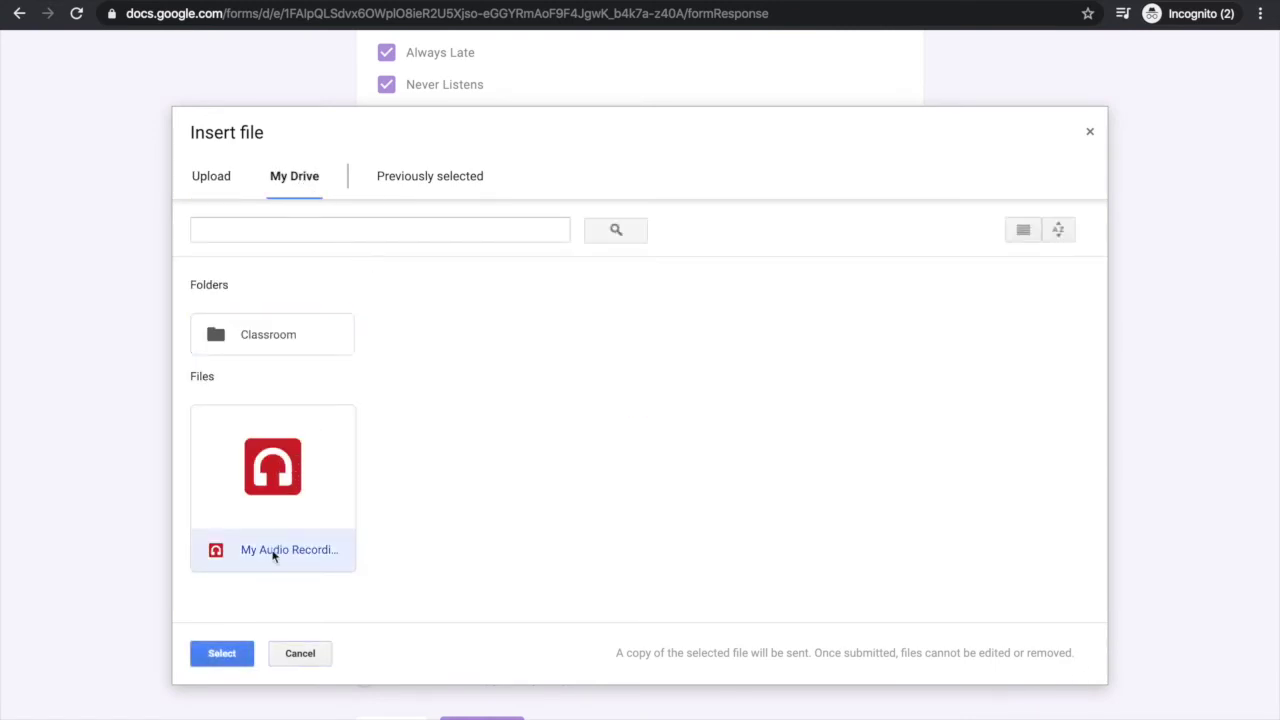
click(222, 653)
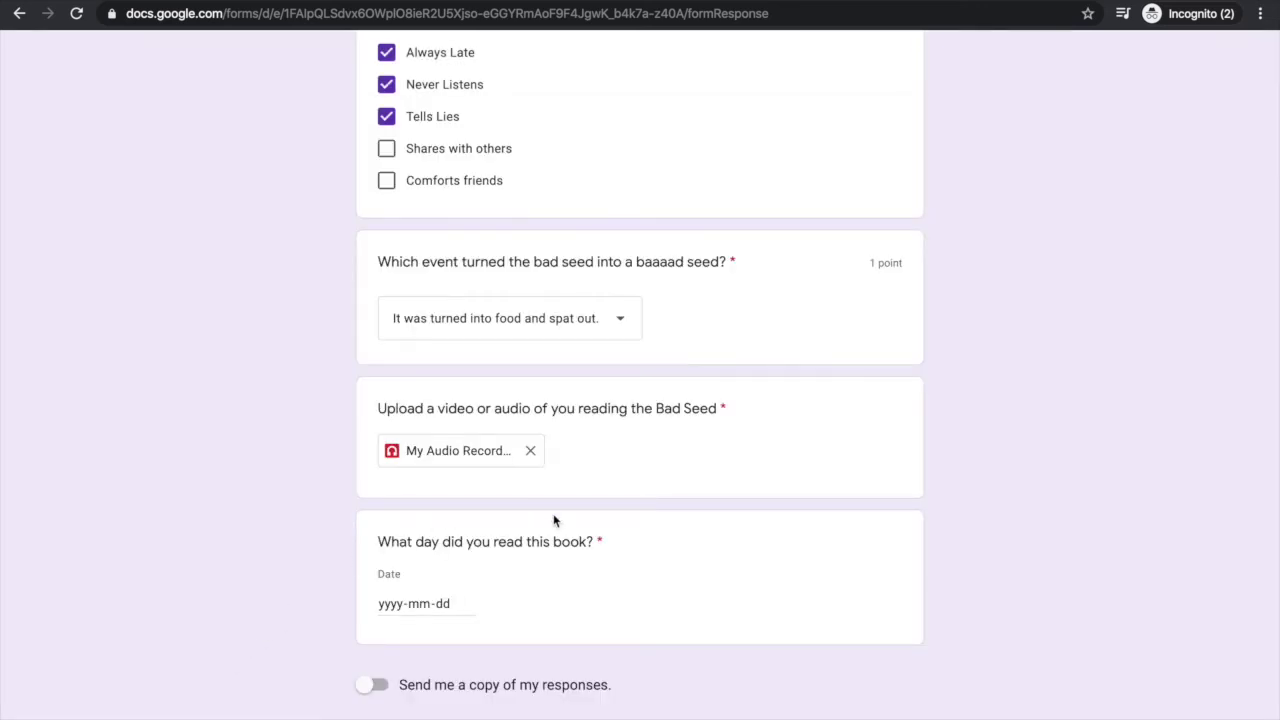
Step: Set the reading date to April 15, 2020 and submit the form
click(466, 604)
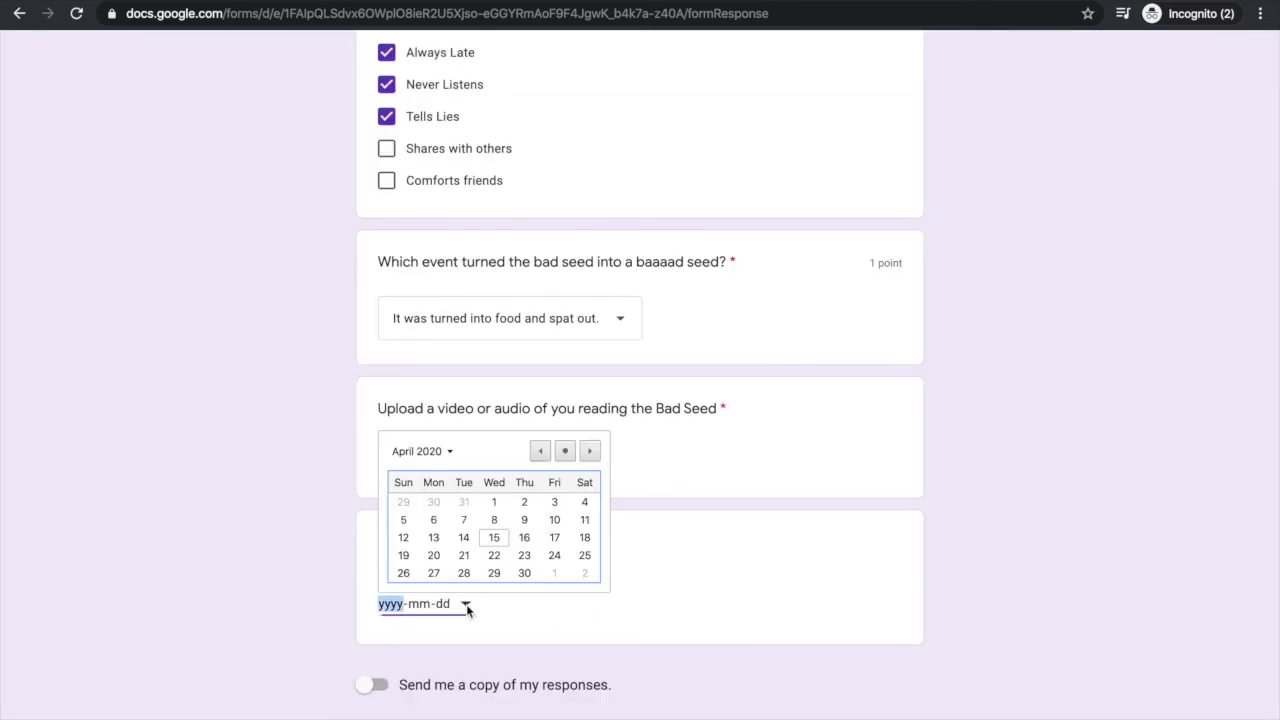
click(494, 540)
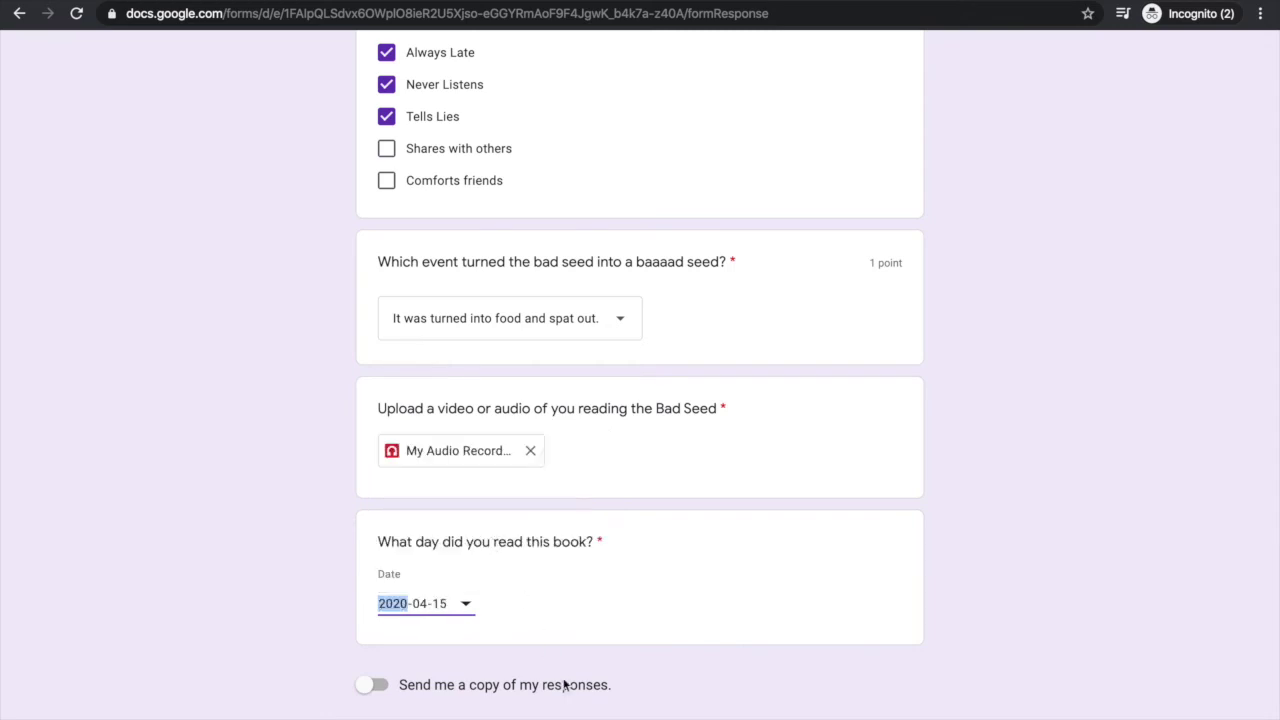
scroll(949, 557, up, 1)
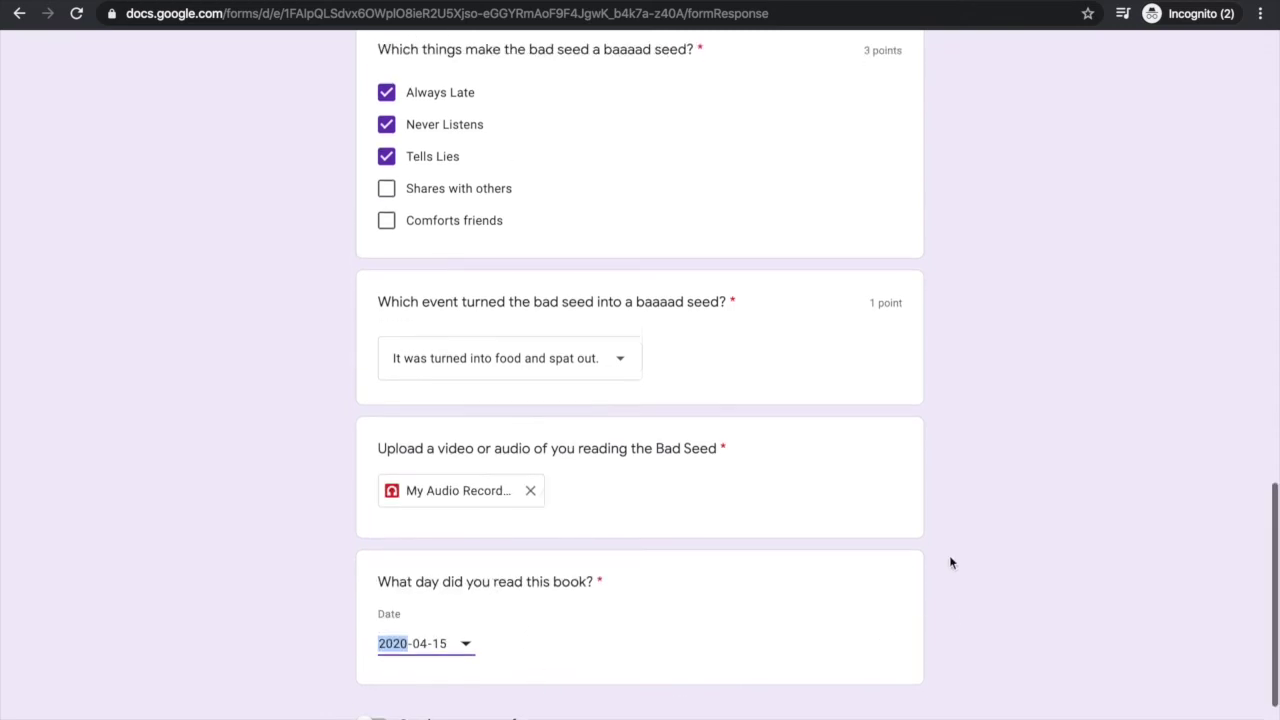
scroll(949, 557, down, 2)
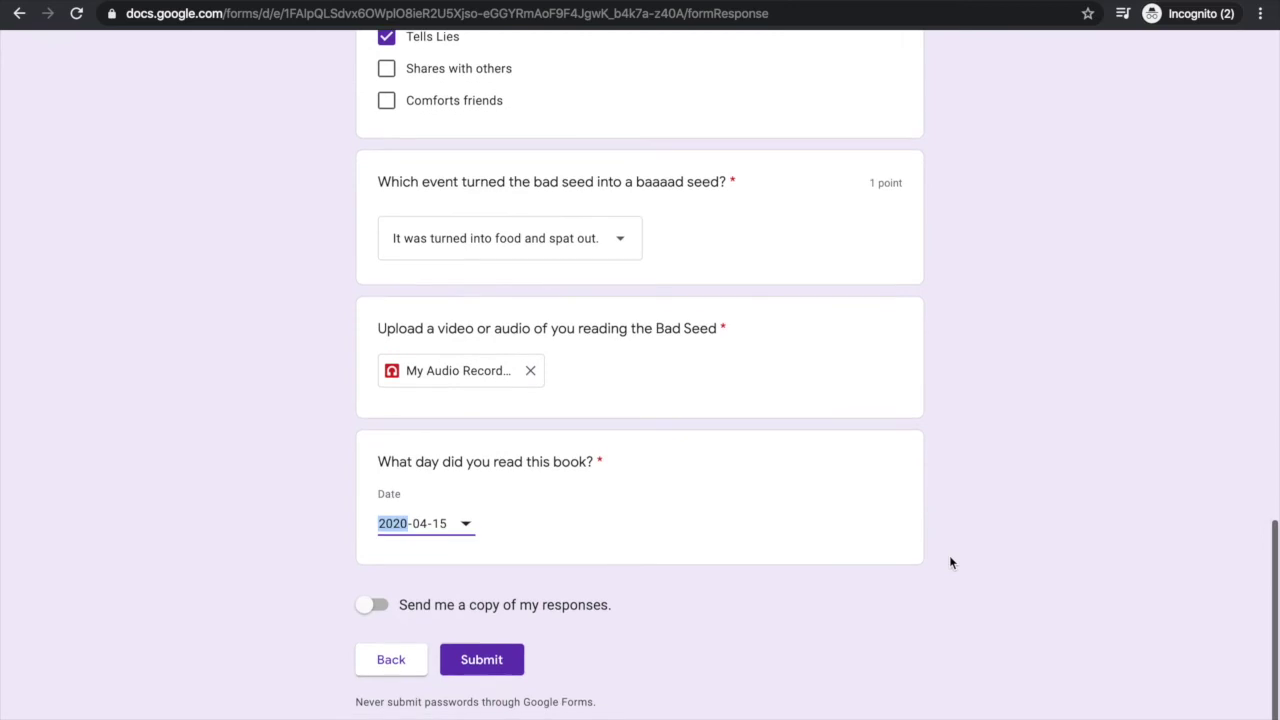
click(490, 664)
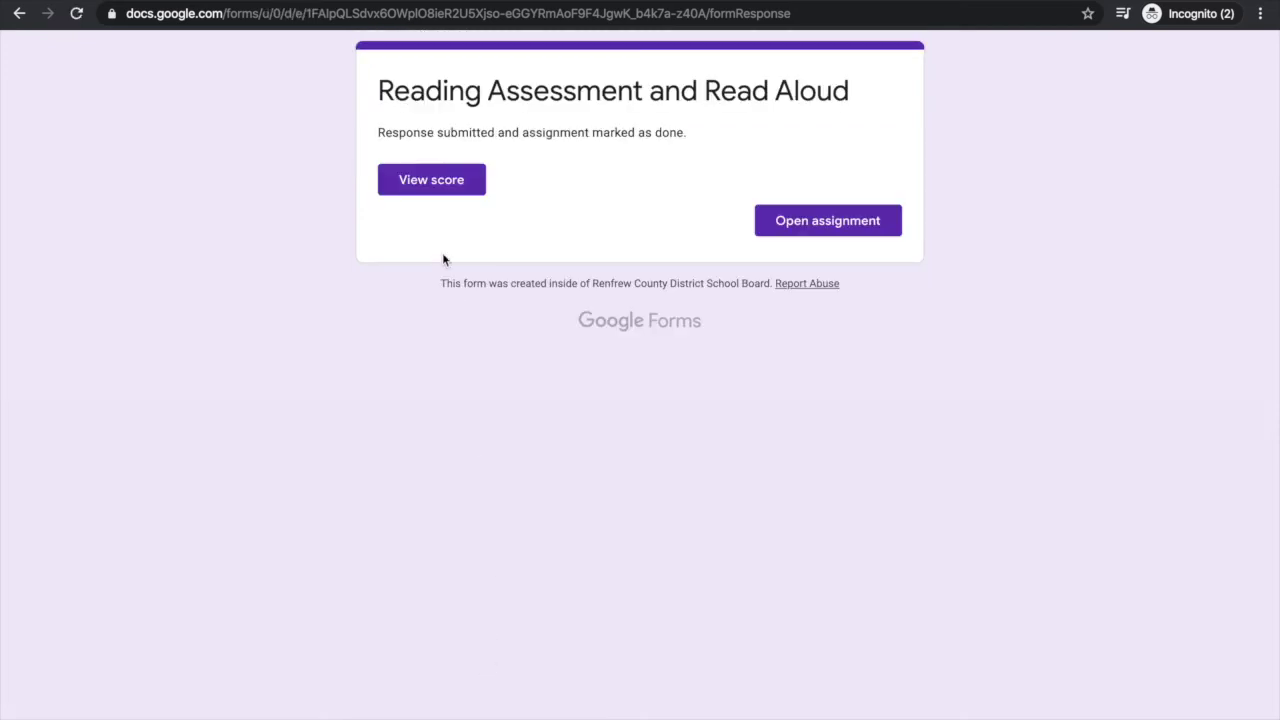
Step: Review the 5/5 score and graded answers, then return to the confirmation page
click(410, 175)
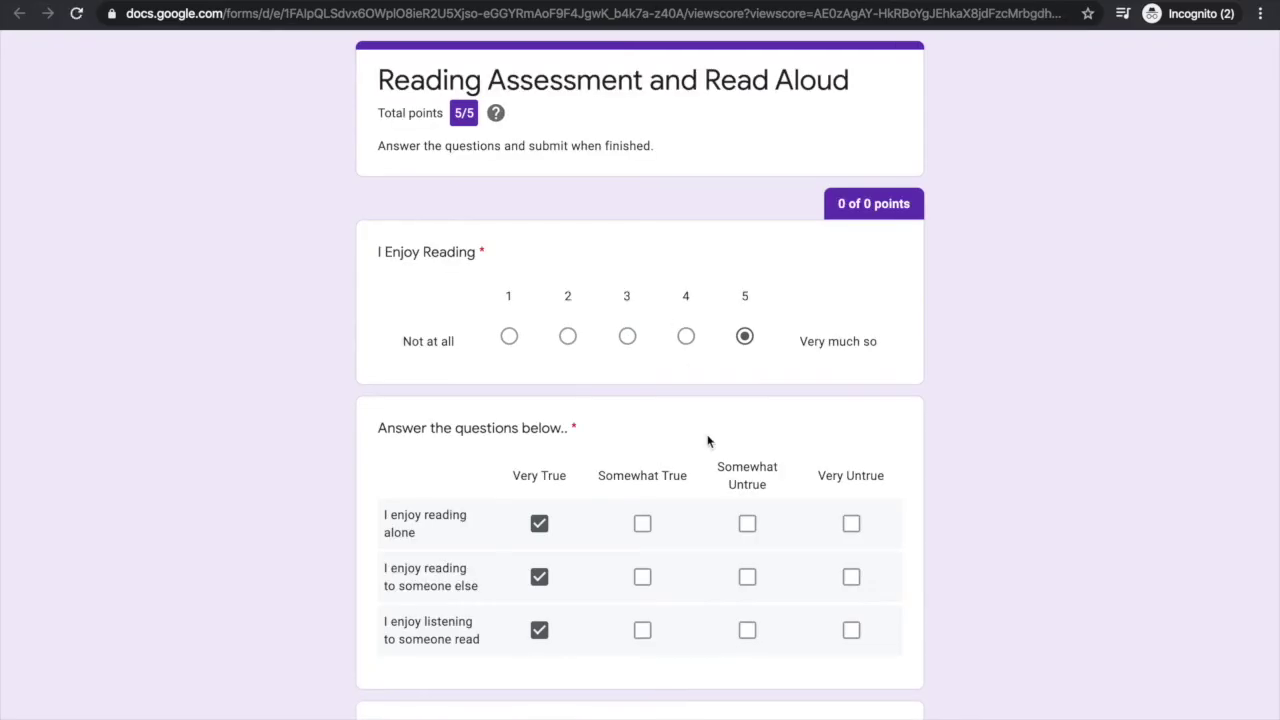
scroll(707, 441, down, 5)
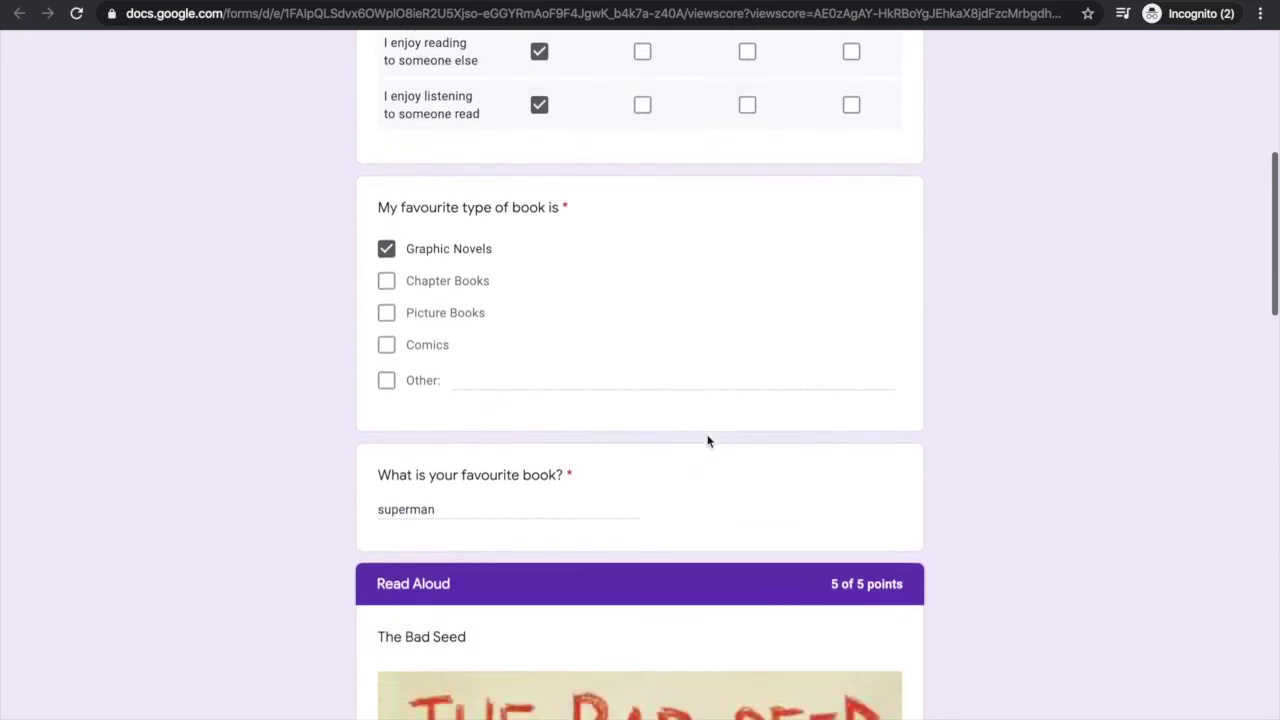
scroll(707, 441, down, 8)
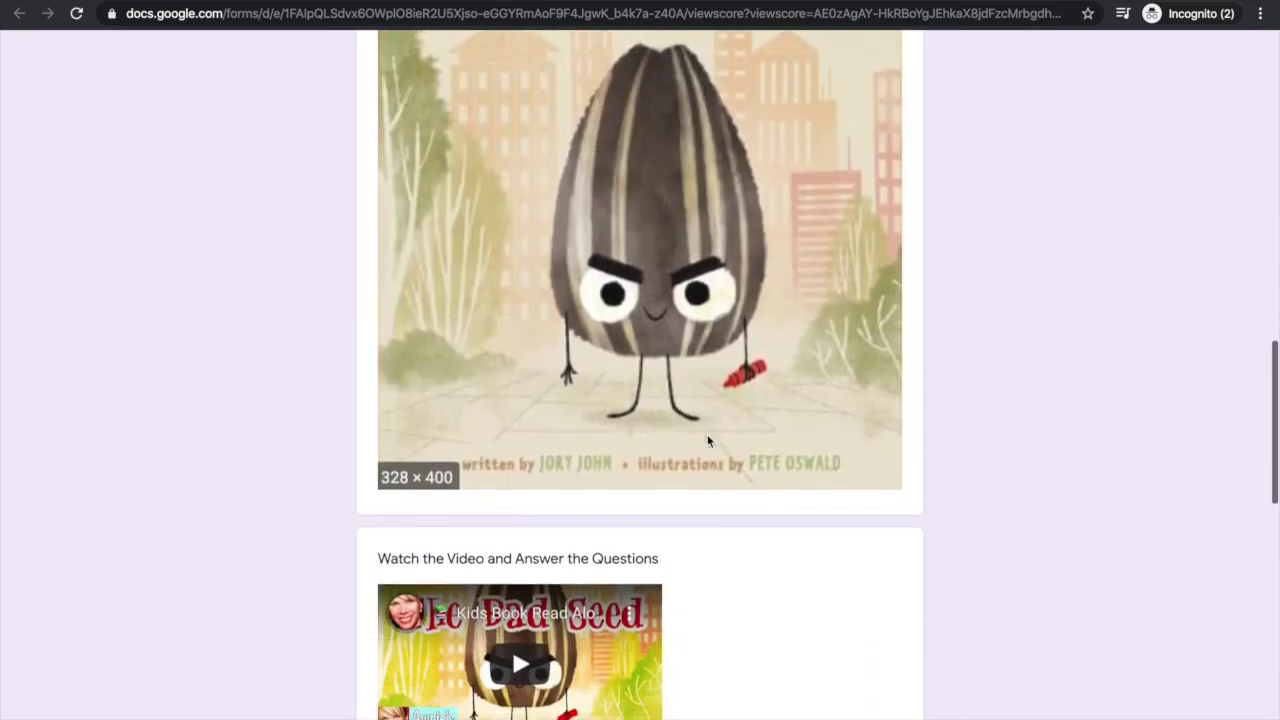
scroll(707, 440, down, 4)
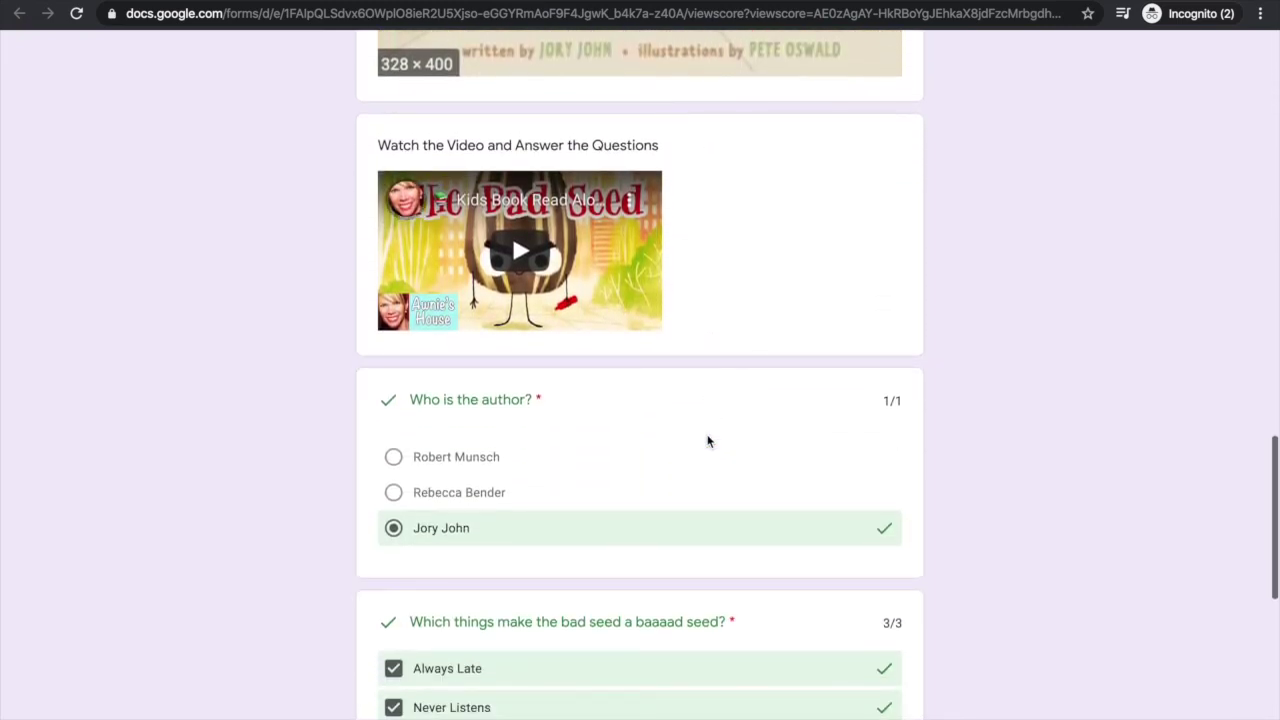
scroll(859, 489, down, 1)
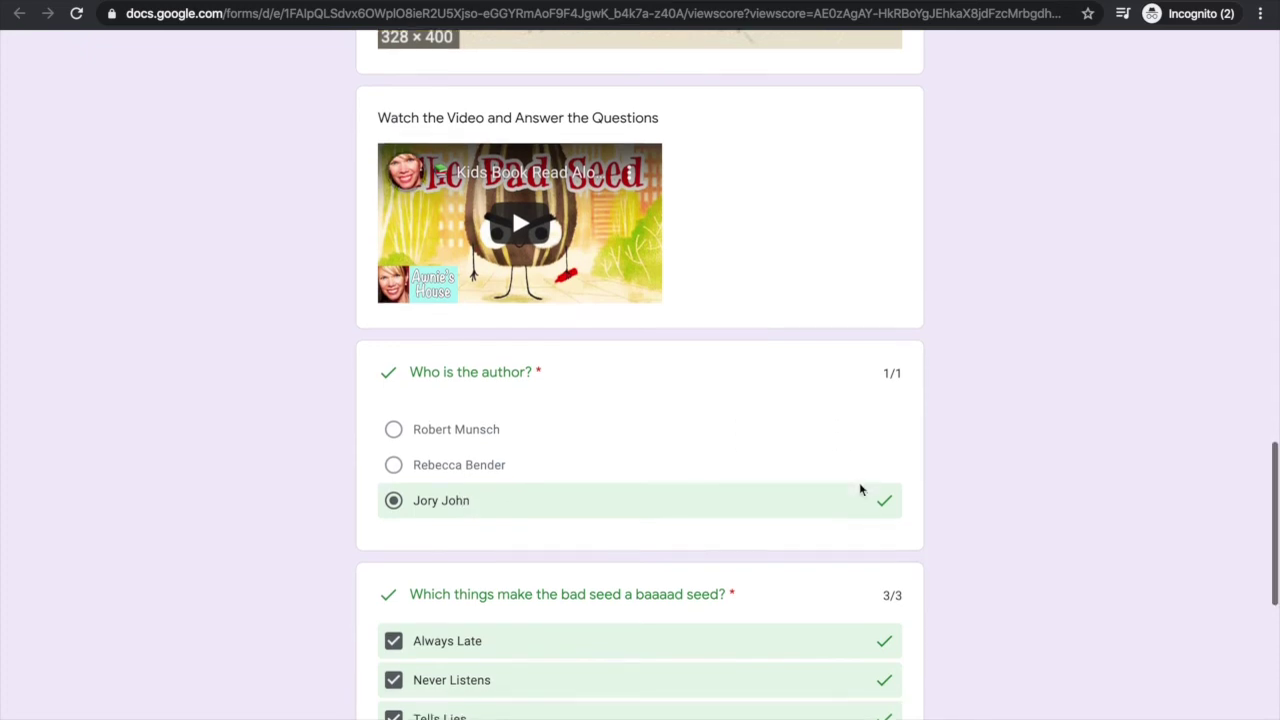
scroll(860, 489, down, 7)
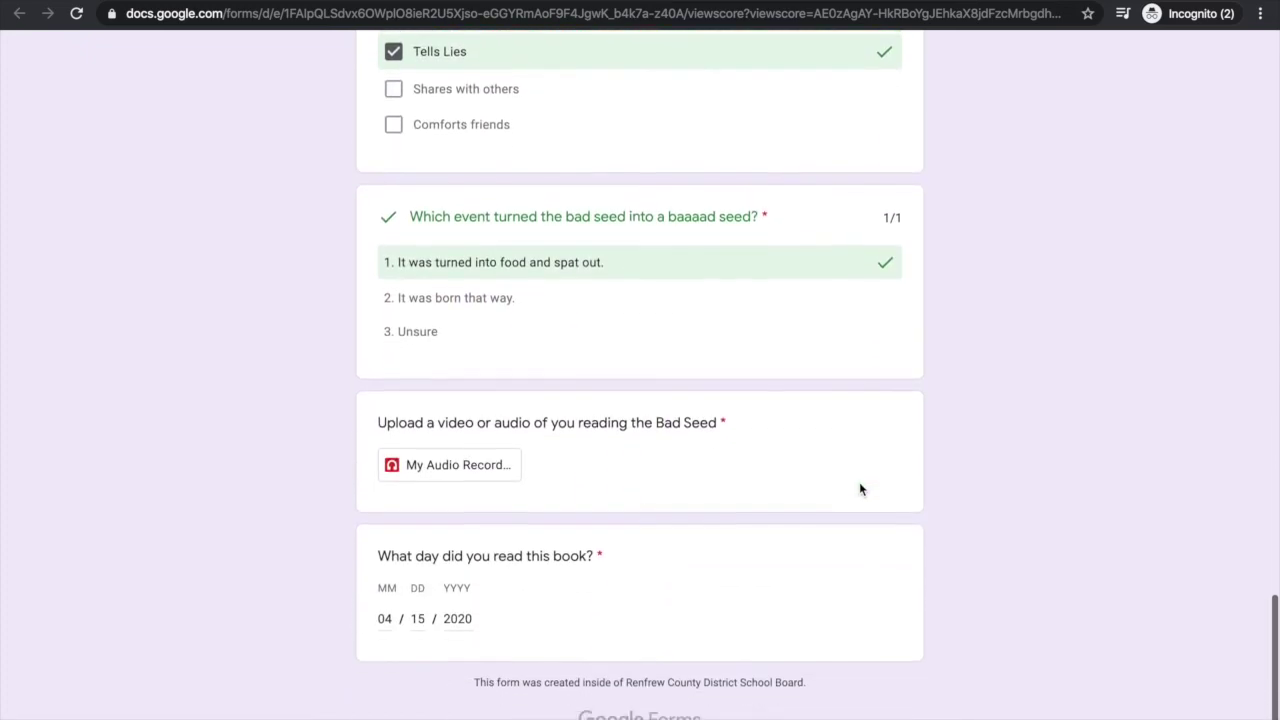
scroll(860, 489, up, 12)
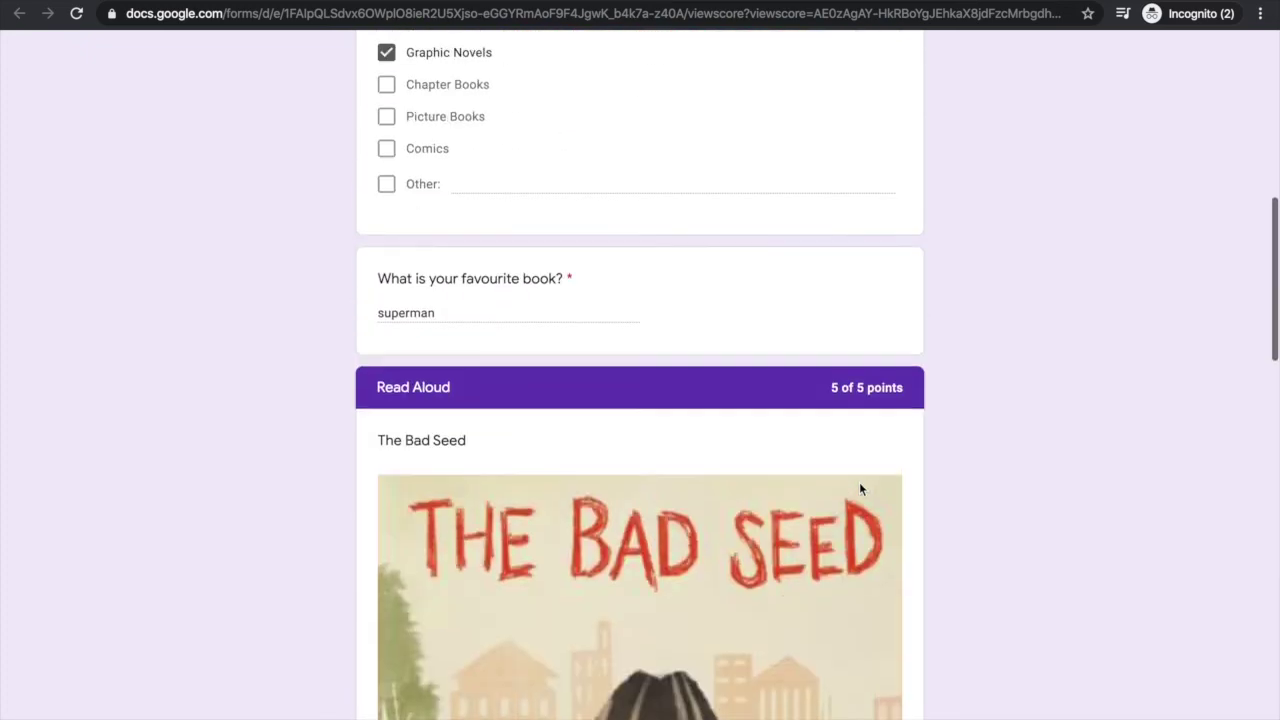
scroll(860, 489, up, 8)
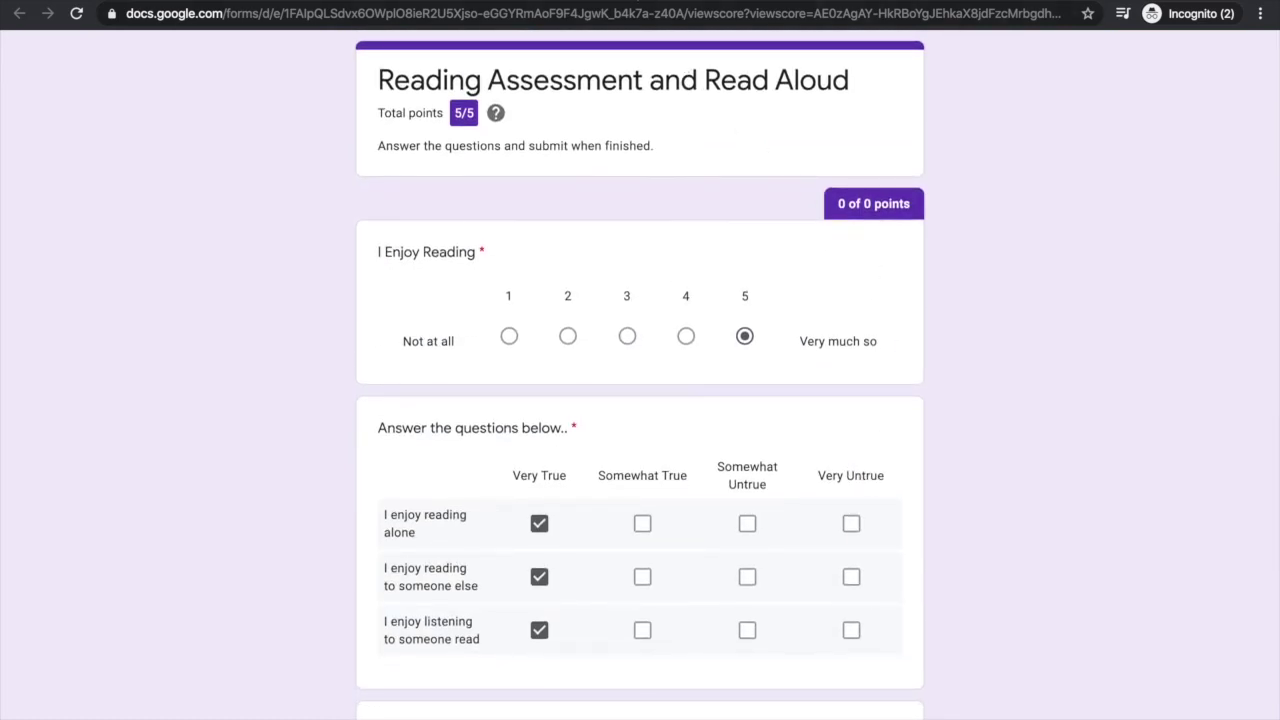
key(ctrl+w)
Step: Open the assignment in Classroom, expand the graded 5/5 entry, and open its form
click(831, 233)
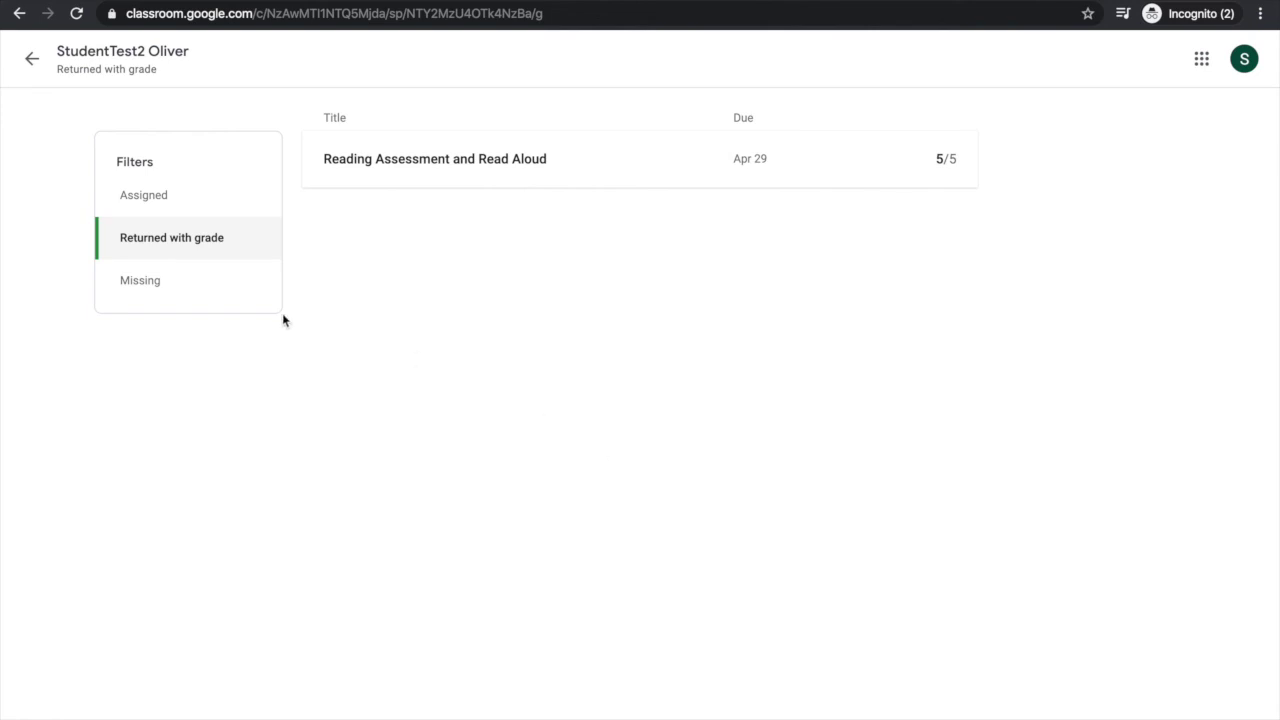
click(439, 164)
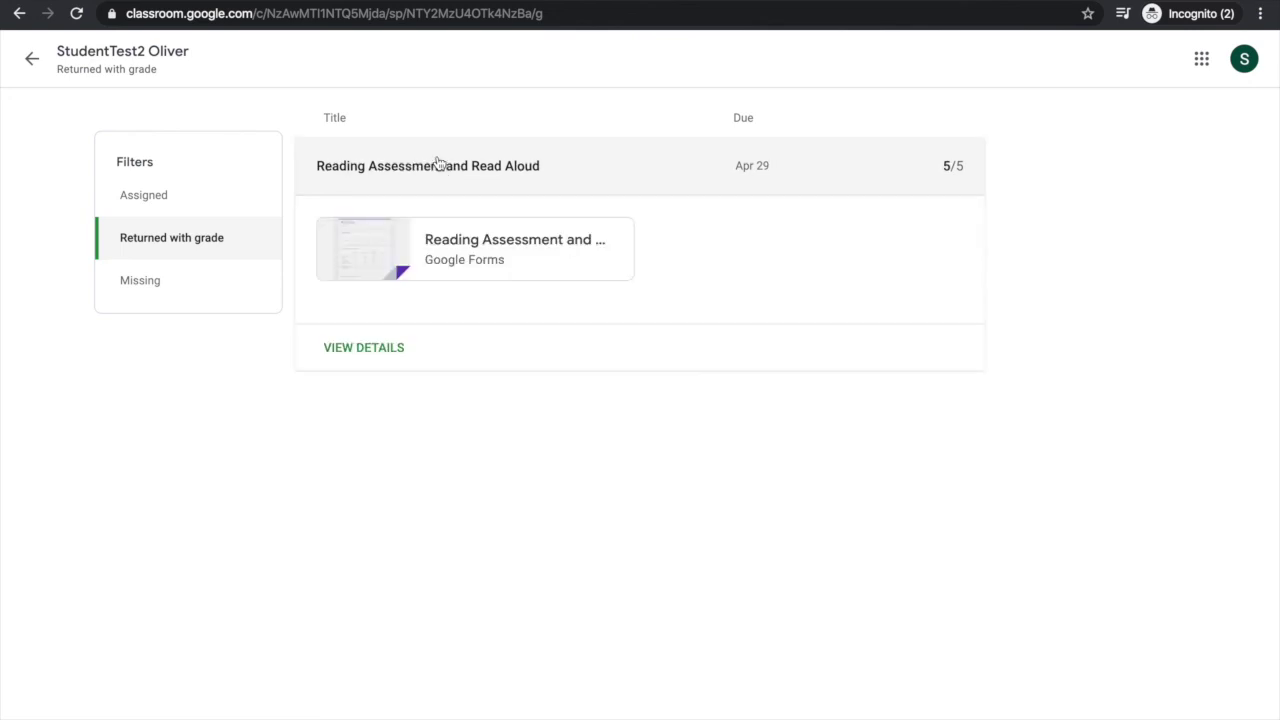
click(468, 244)
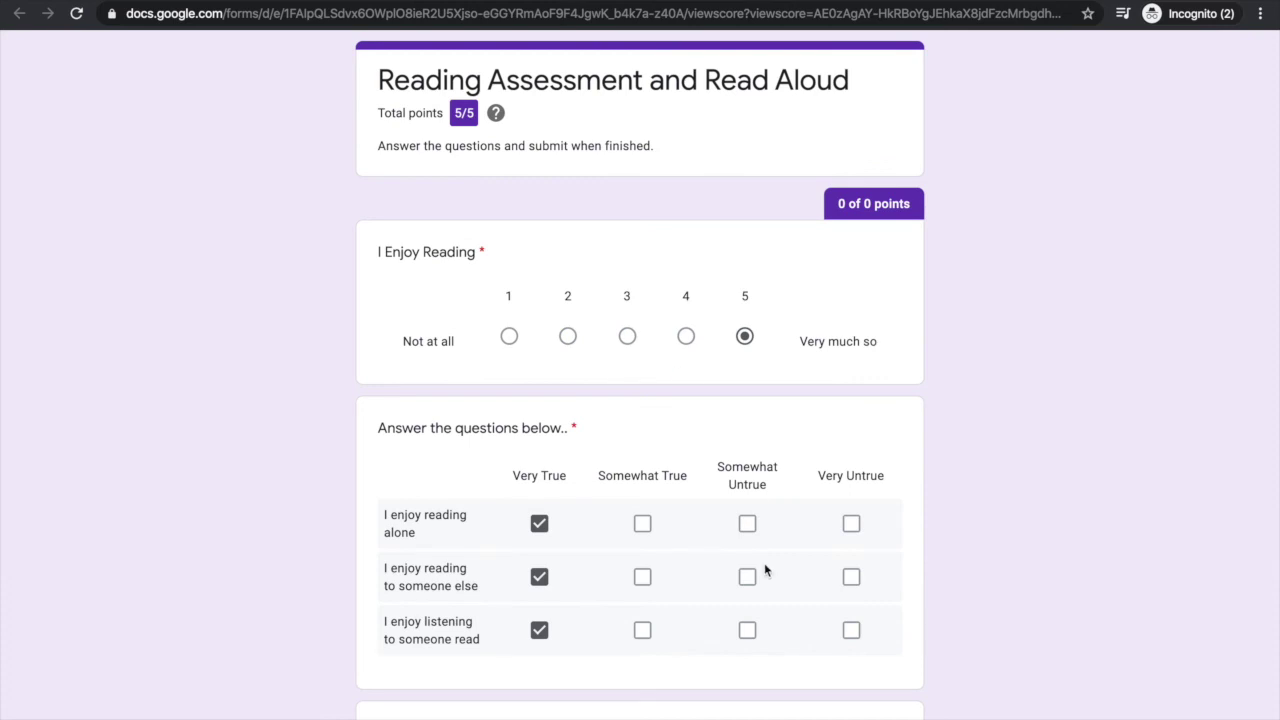
Step: Read the teacher's individual feedback on each answer, including praise for the audio recording
scroll(764, 570, down, 7)
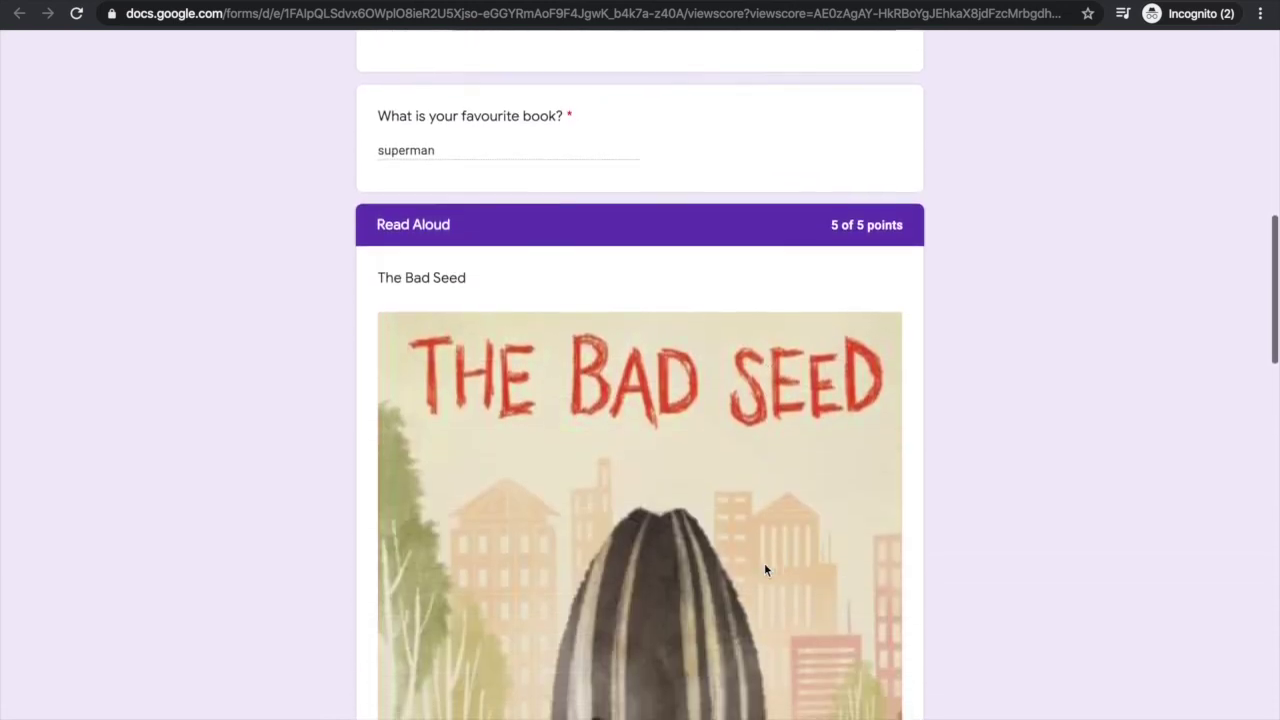
scroll(765, 570, down, 7)
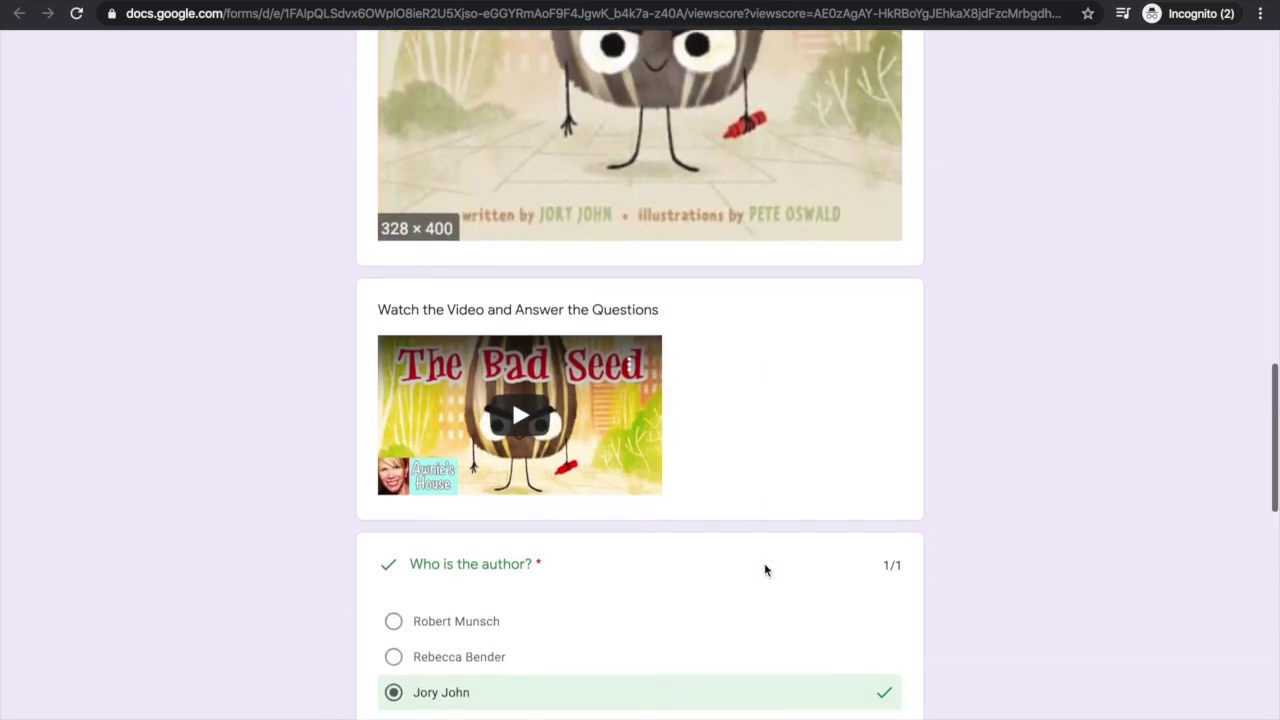
scroll(764, 567, down, 3)
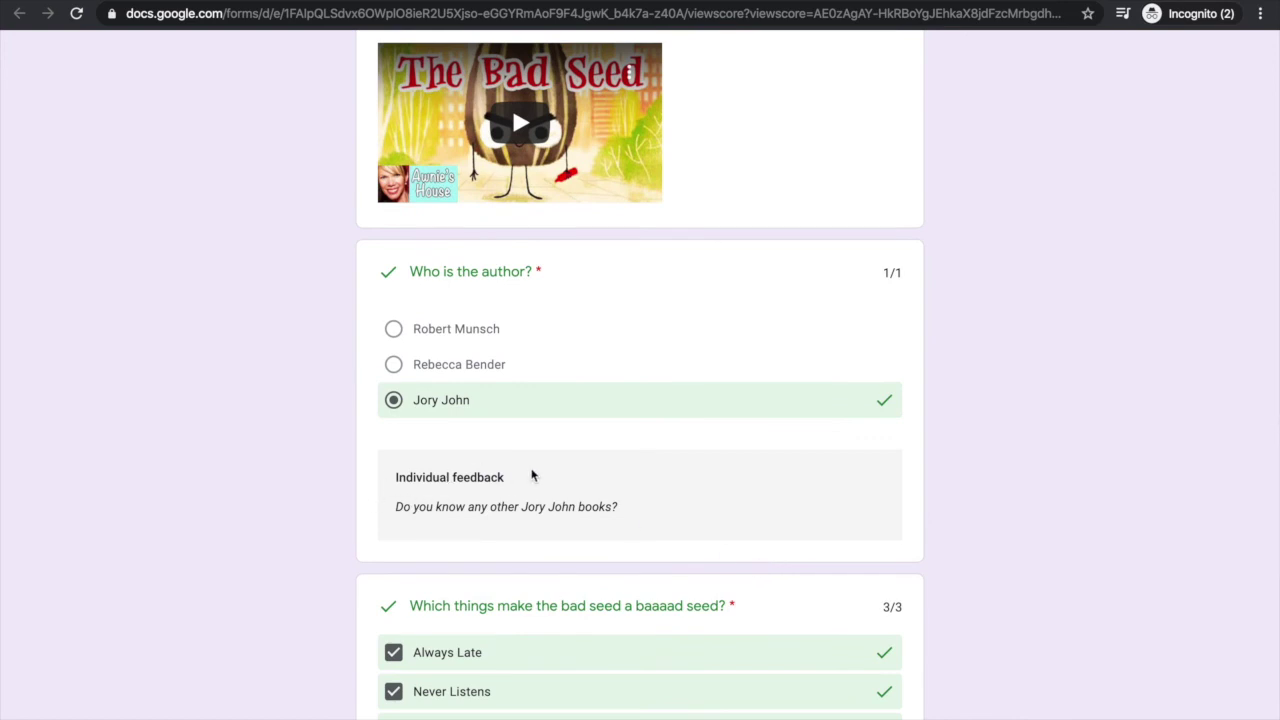
scroll(532, 476, down, 5)
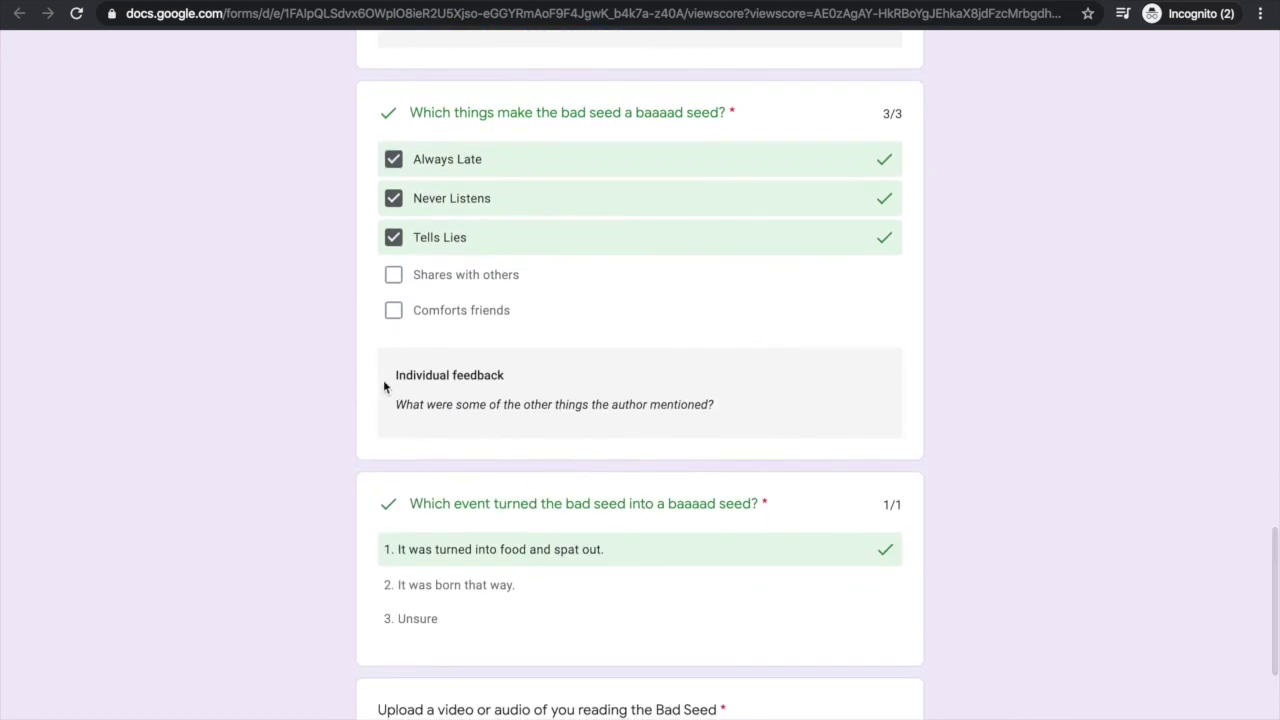
scroll(517, 380, down, 4)
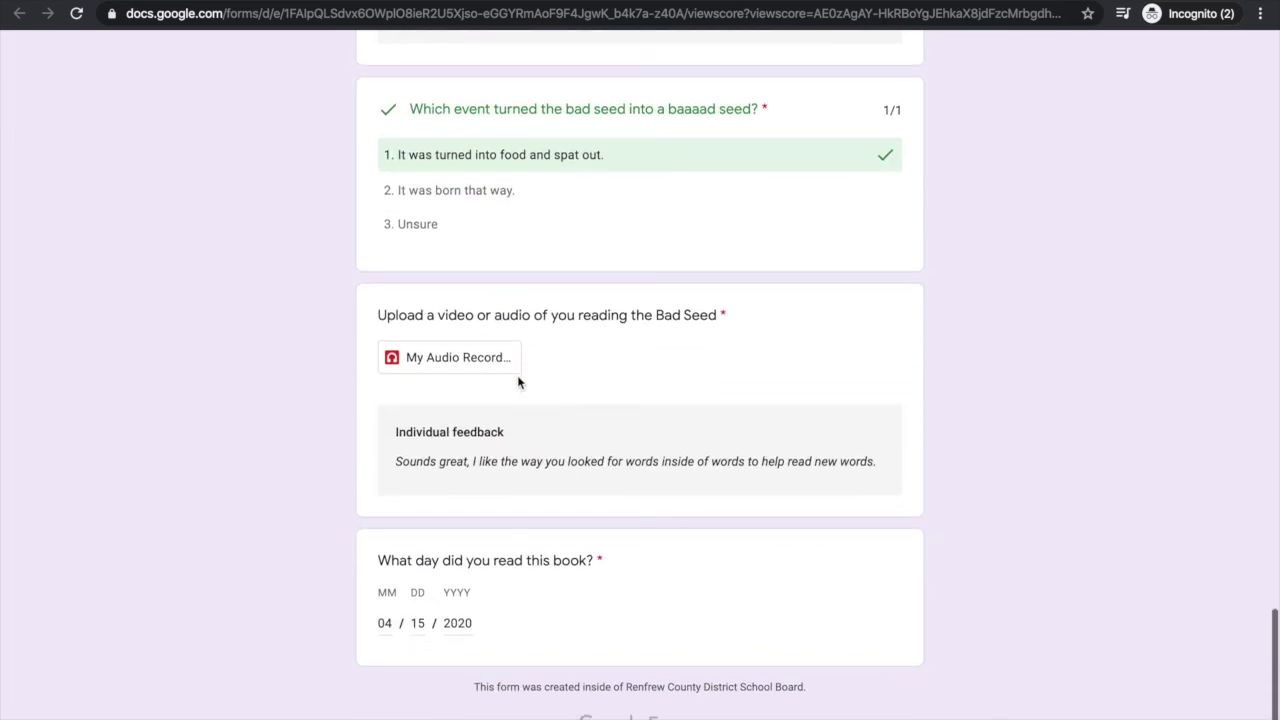